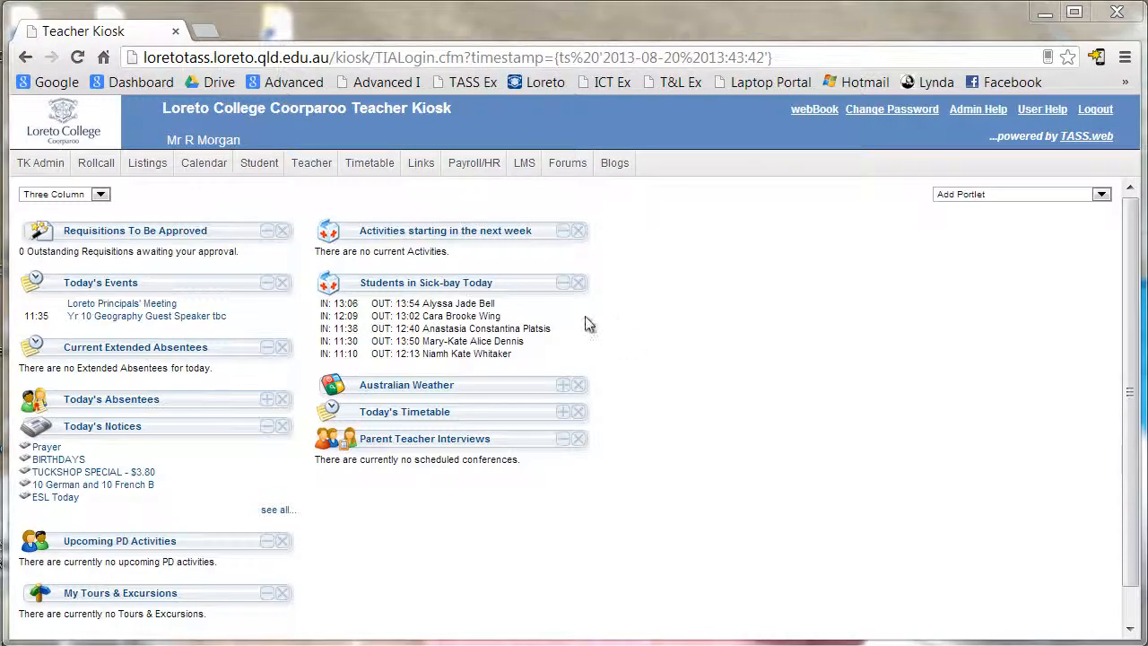
- Start a new Activity learning object from LMS Learning Objects (Maintain & Assign)
click(524, 164)
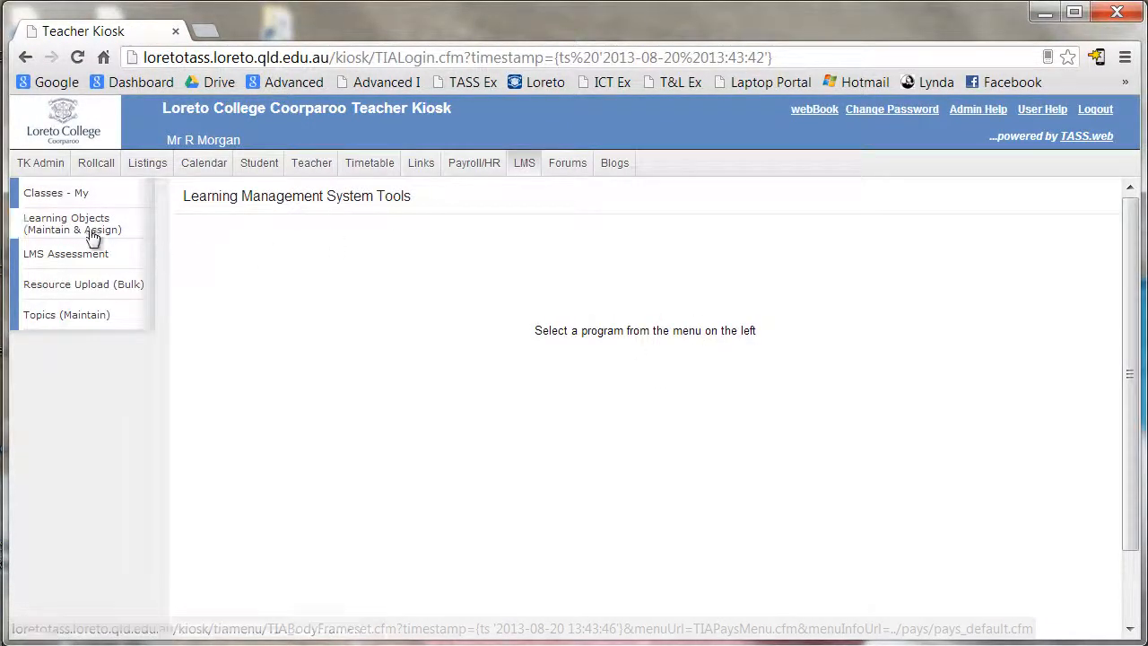
click(60, 225)
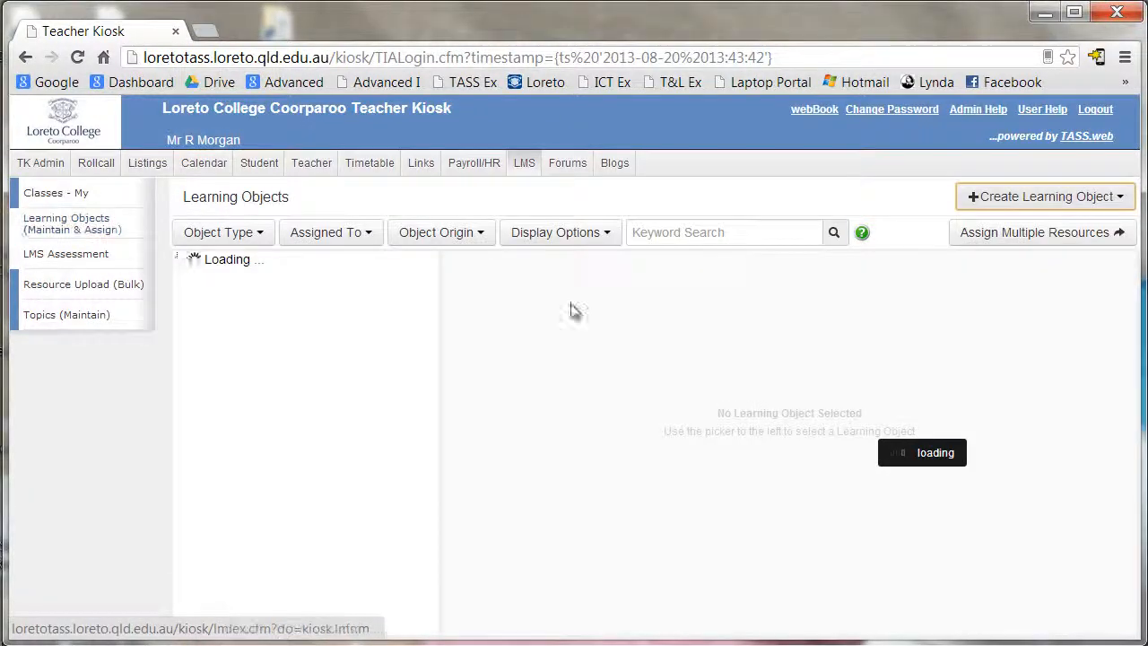
click(1103, 199)
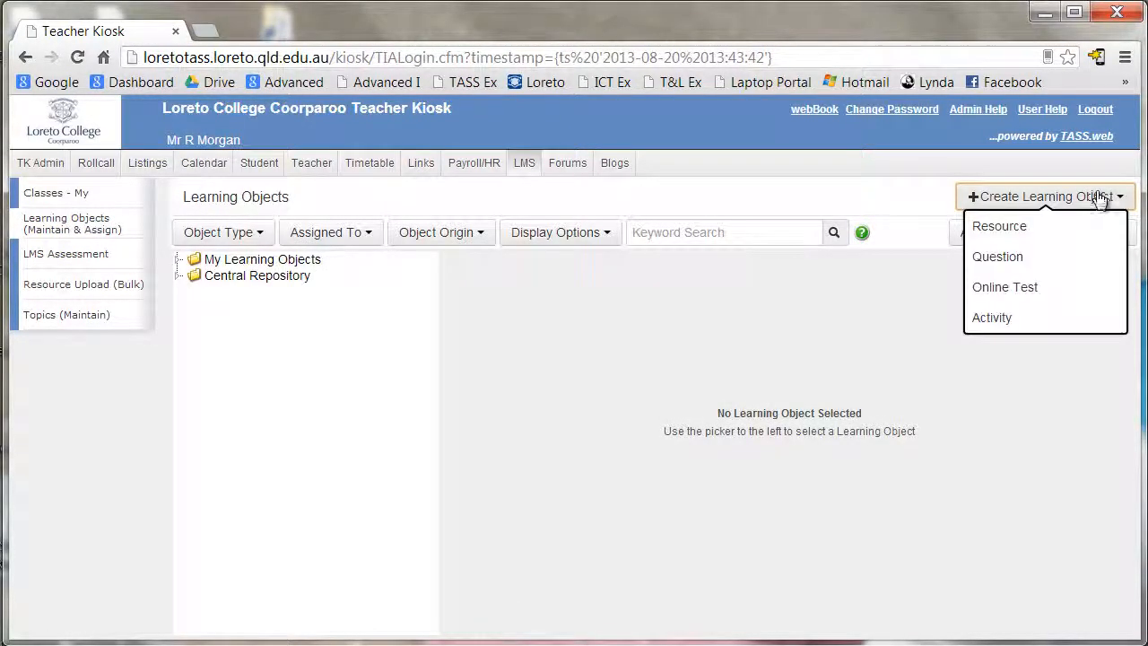
click(995, 319)
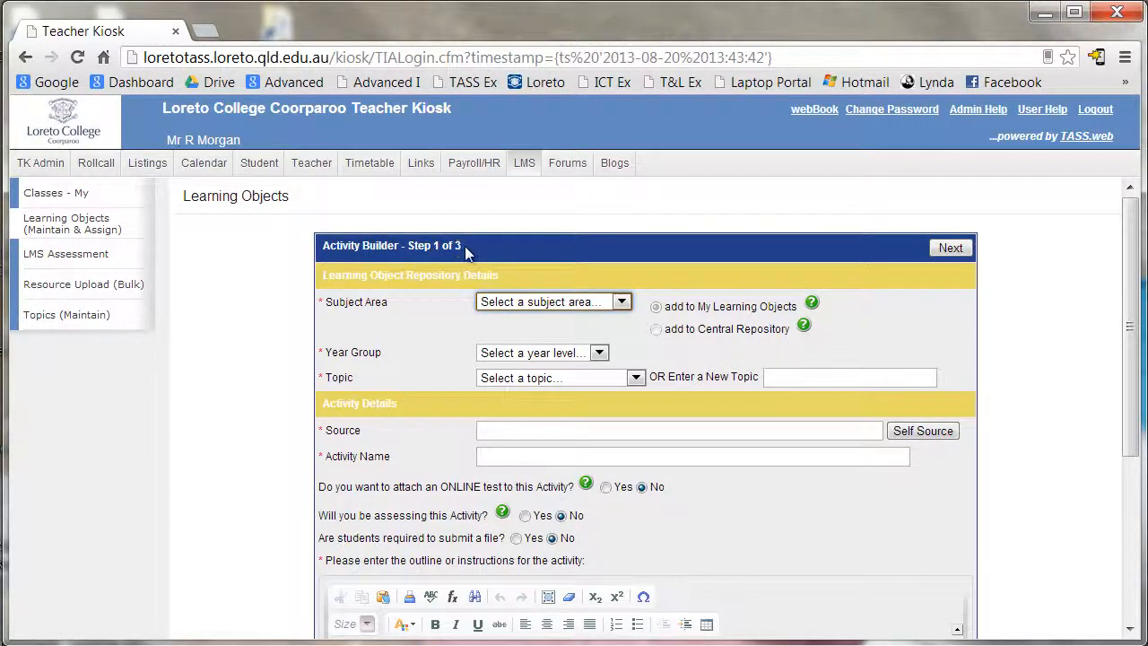
- File the activity under ICT Junior, Year 8, topic Cyber Safety, with the teacher as Source
click(622, 303)
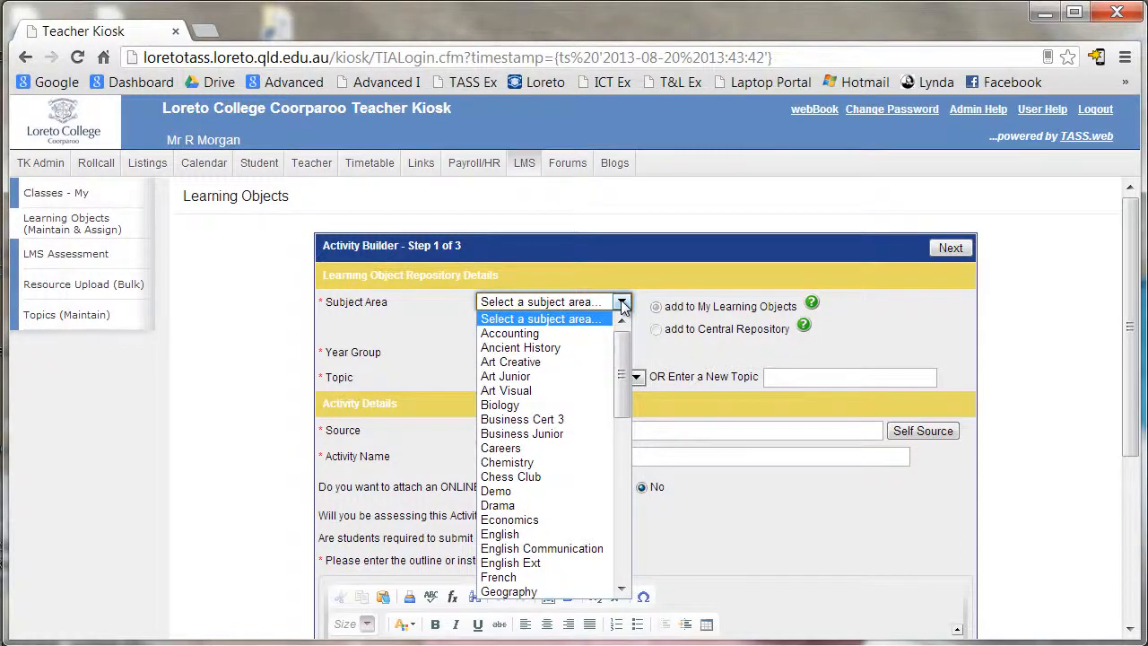
key(i)
click(622, 304)
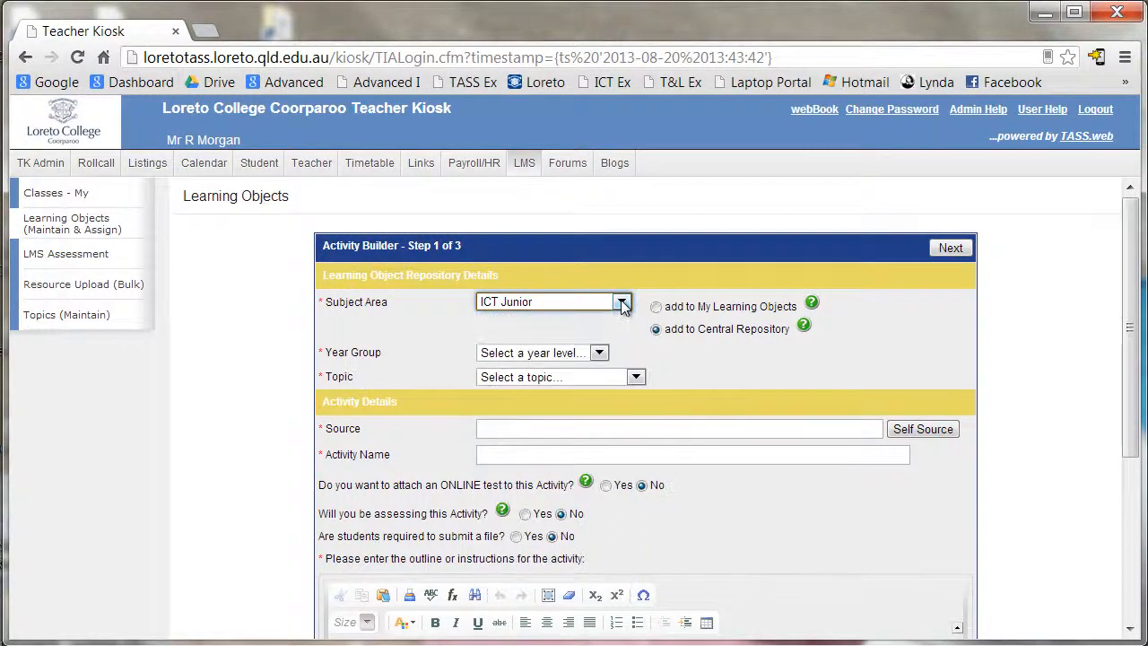
click(600, 353)
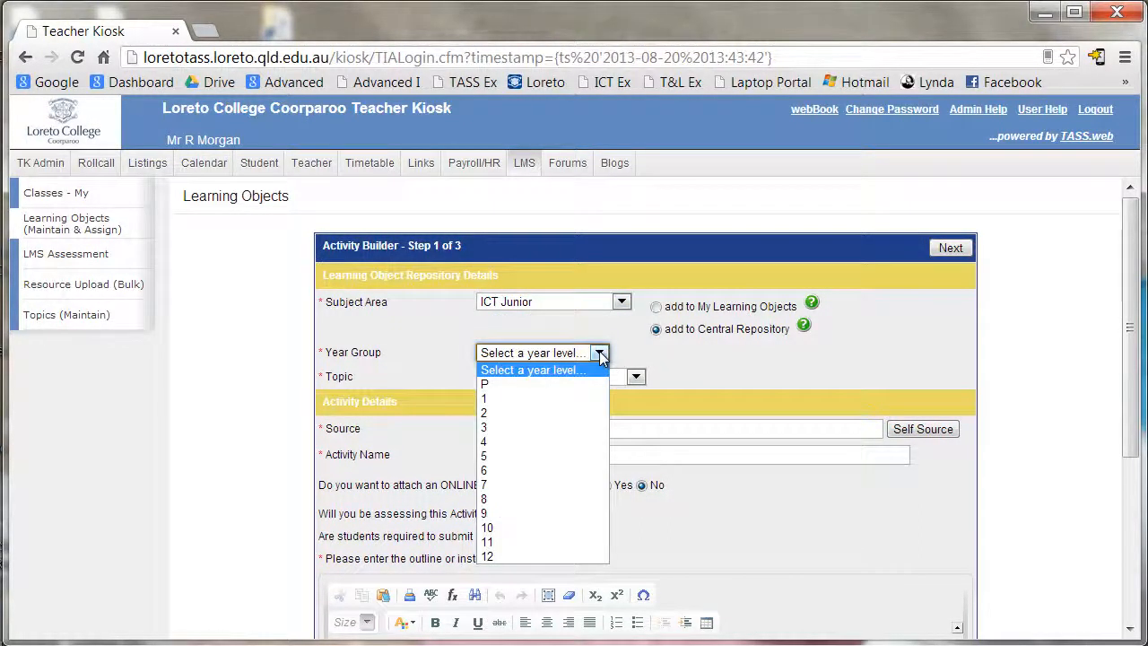
click(489, 499)
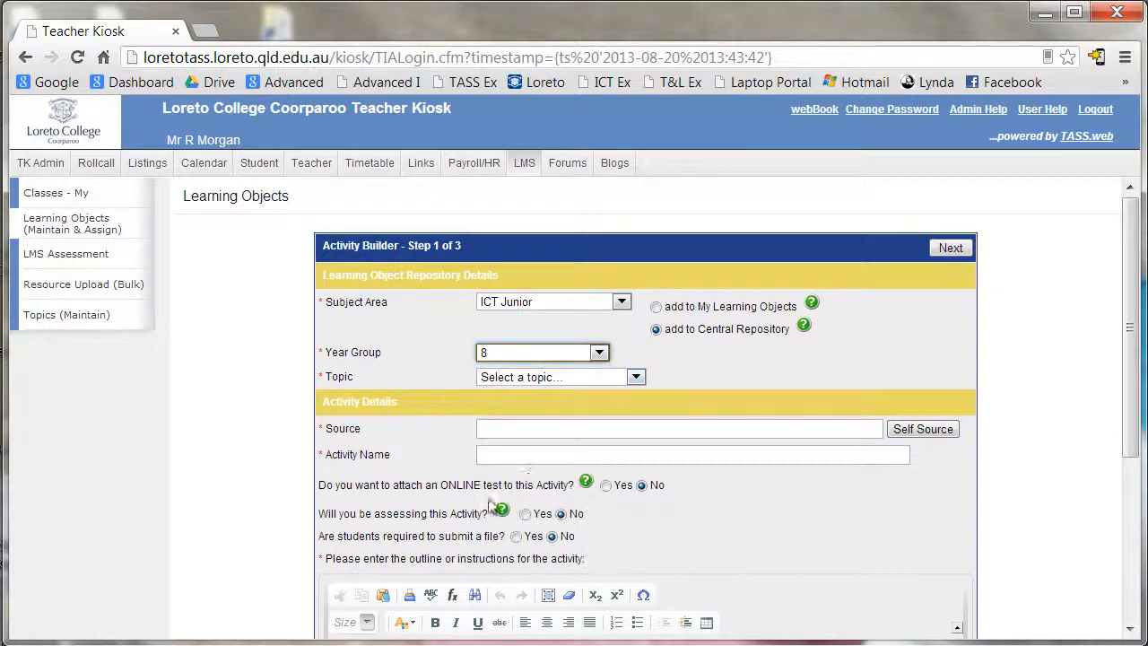
click(635, 378)
click(571, 465)
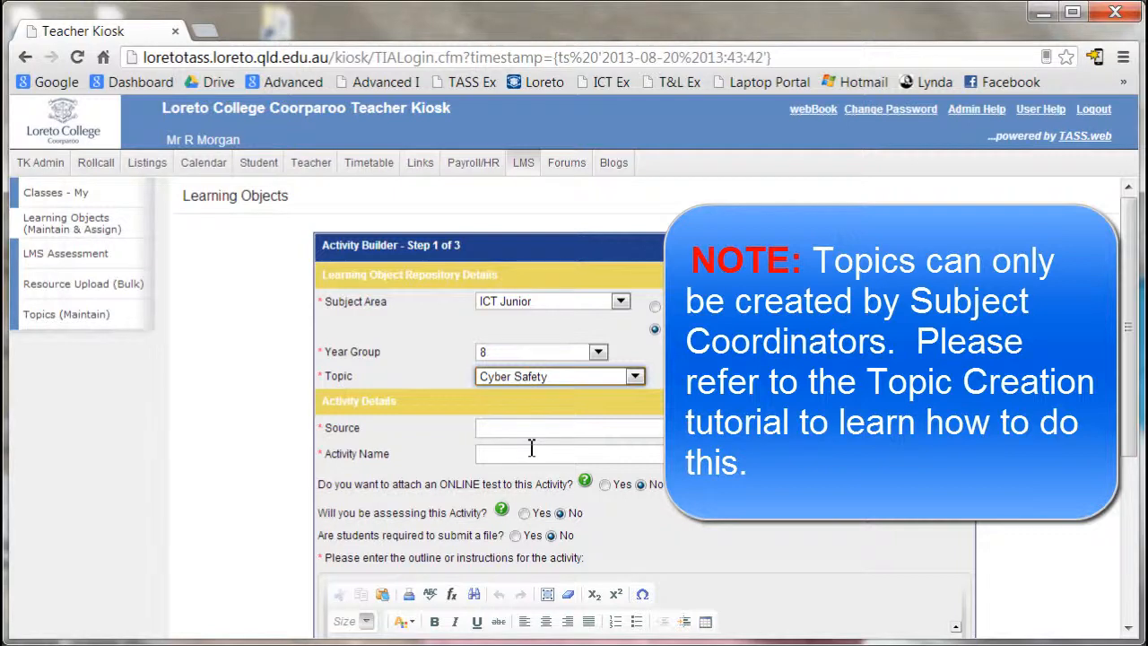
click(922, 429)
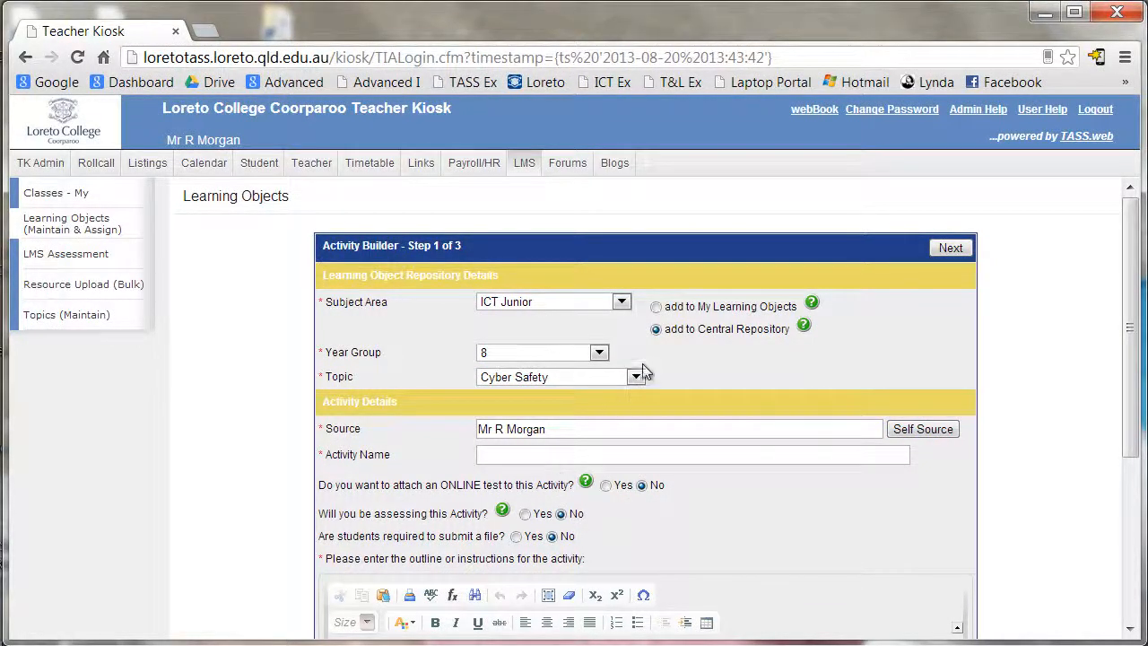
- Name the activity 'Buddie Questions' from the autocomplete suggestion
click(505, 456)
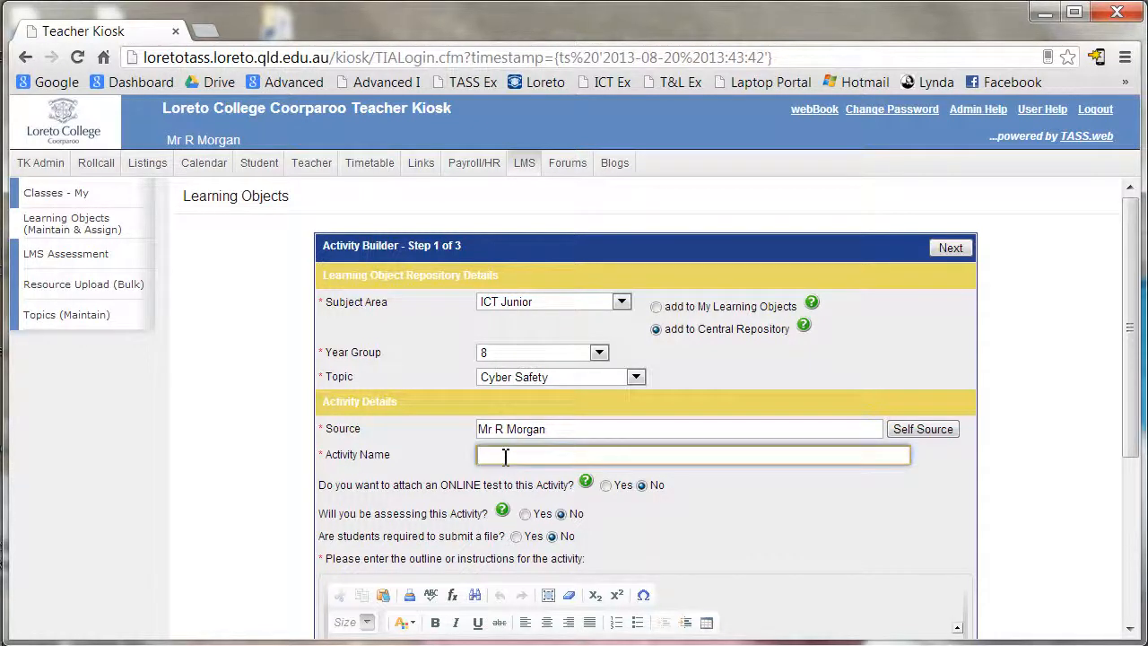
text(Budd)
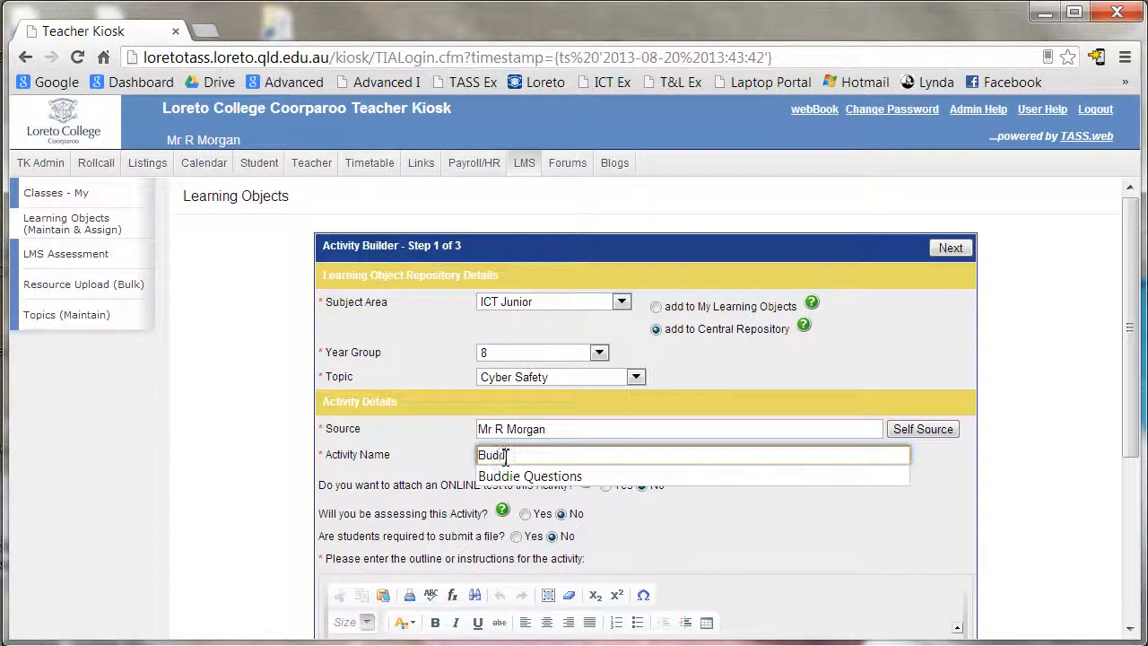
text(ie)
click(544, 478)
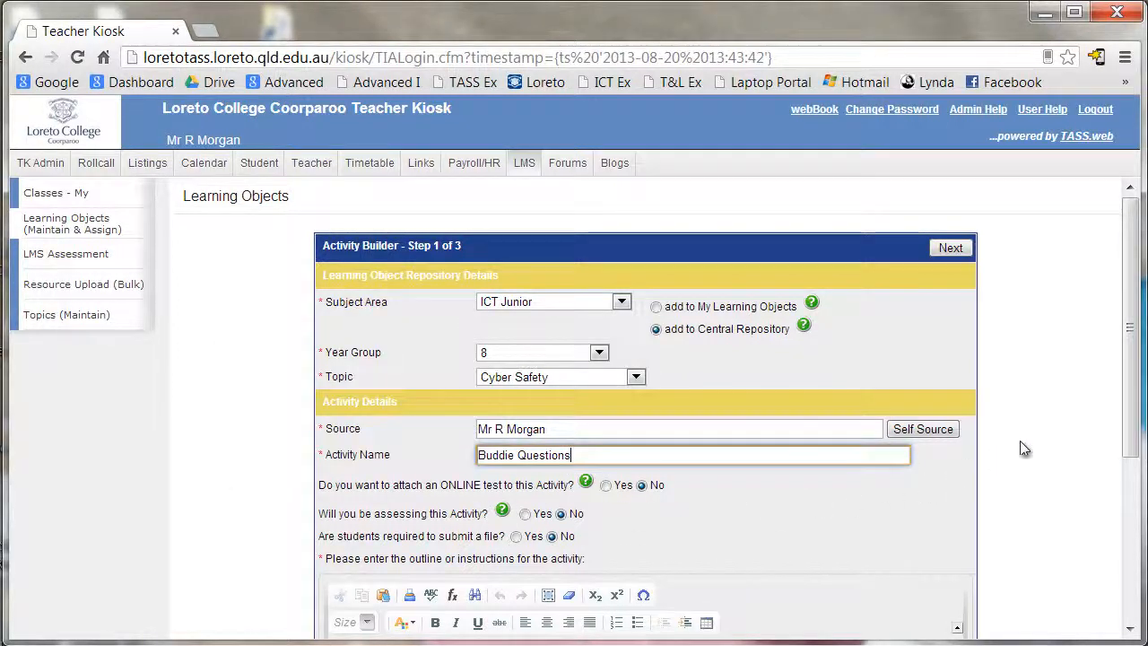
drag(1132, 424, 1102, 530)
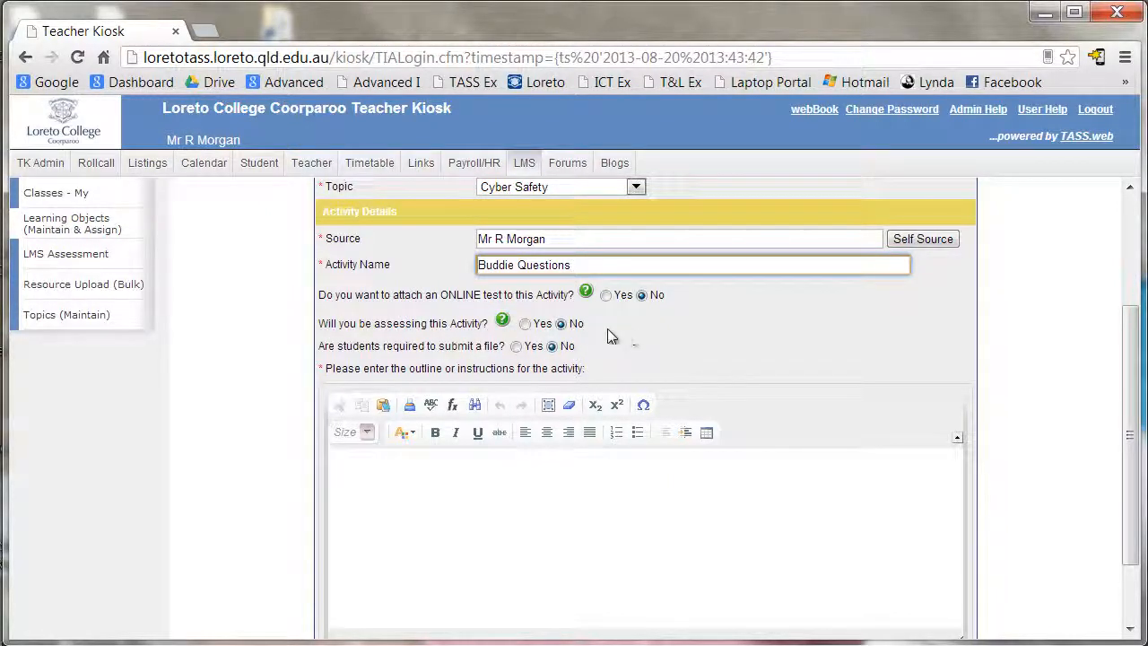
- Require students to submit a file, and bring up the subject overview folder
mouse_move(587, 294)
mouse_move(504, 320)
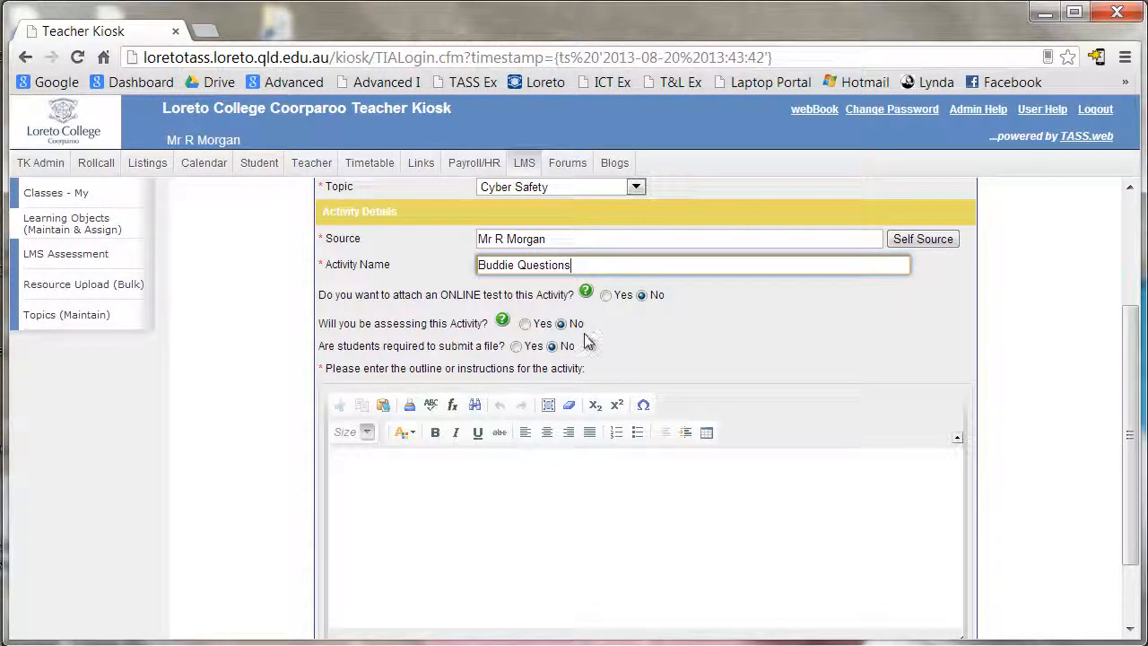
click(518, 349)
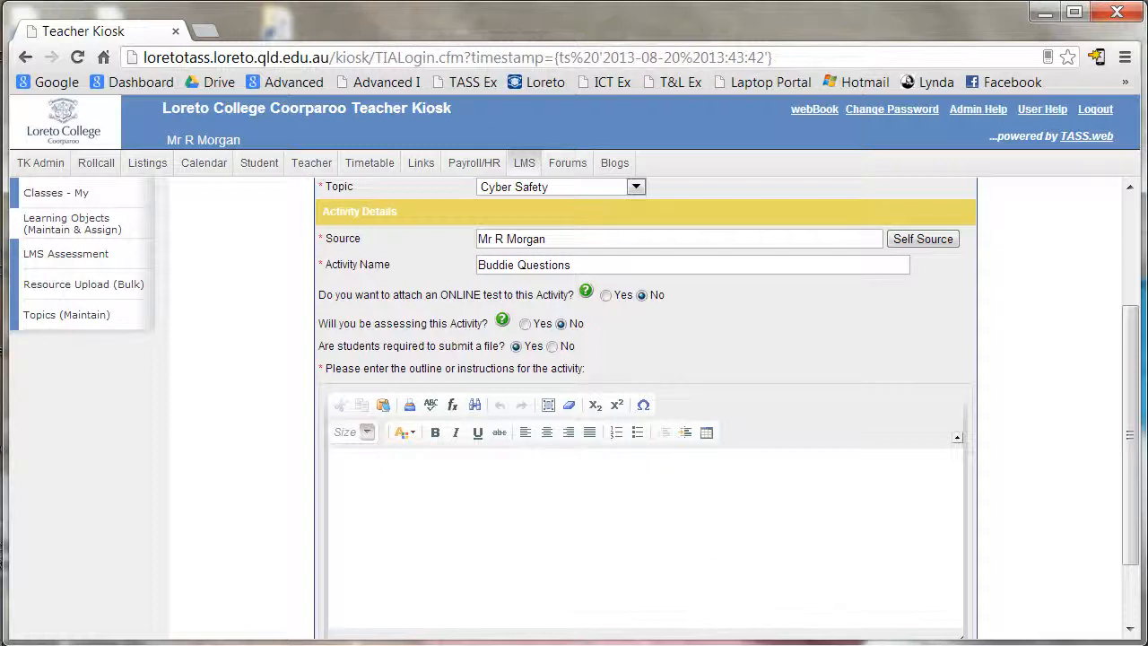
click(619, 633)
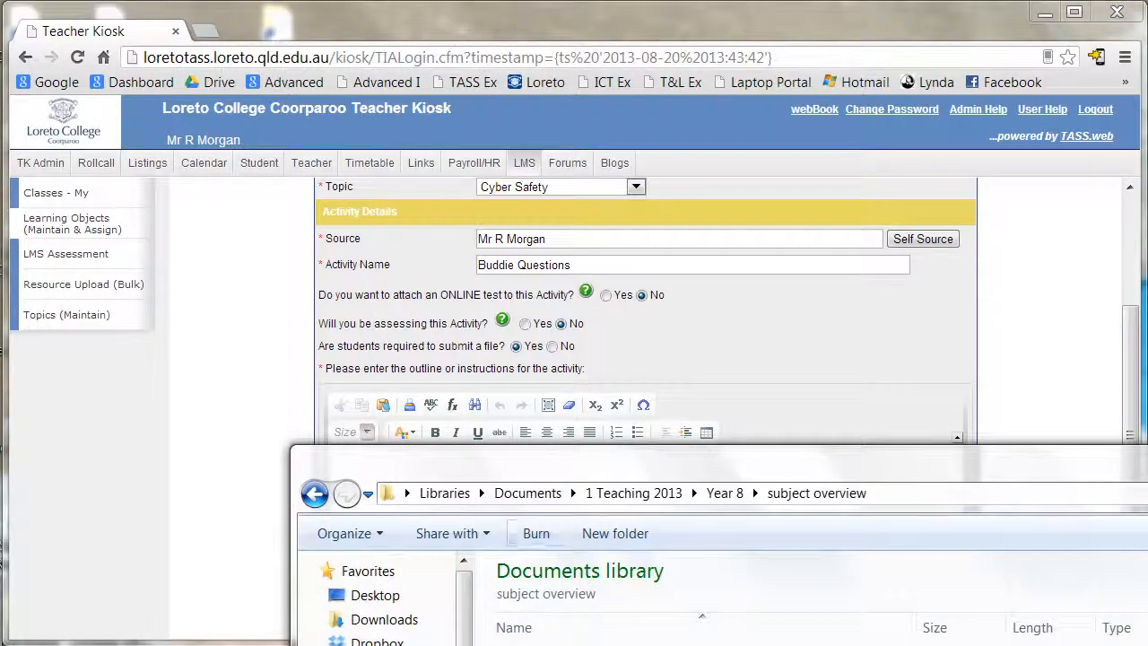
- Open Year 8 Subject overview.docx and copy the Year 8 Activity Example instructions and questions
double_click(651, 641)
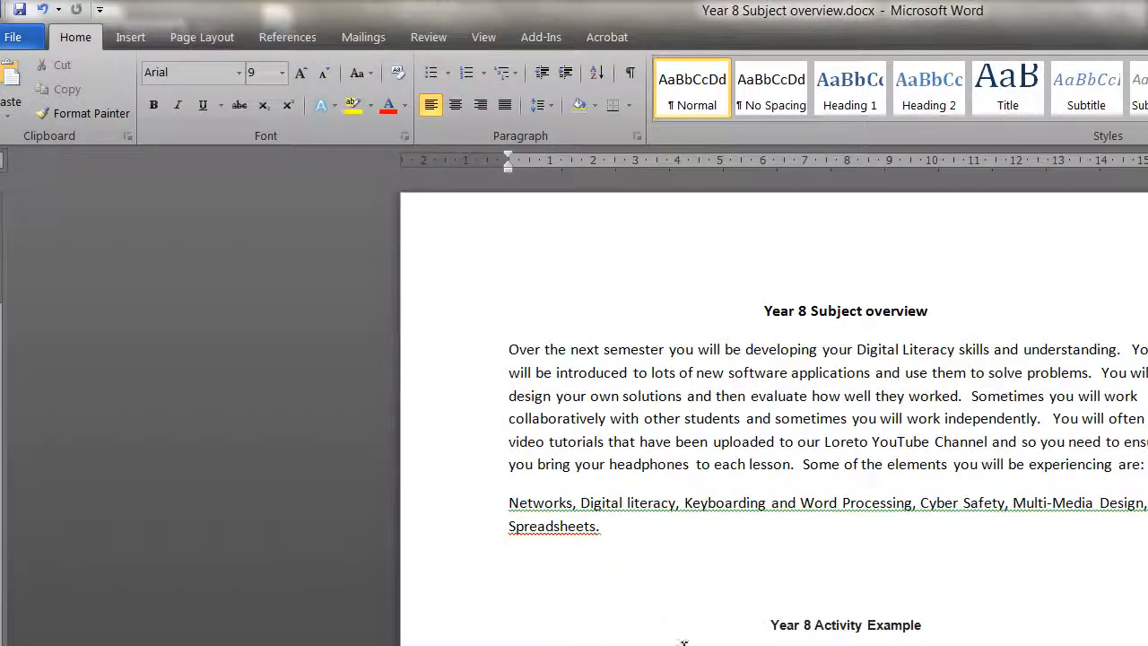
drag(1076, 21, 424, 3)
drag(1037, 7, 557, 41)
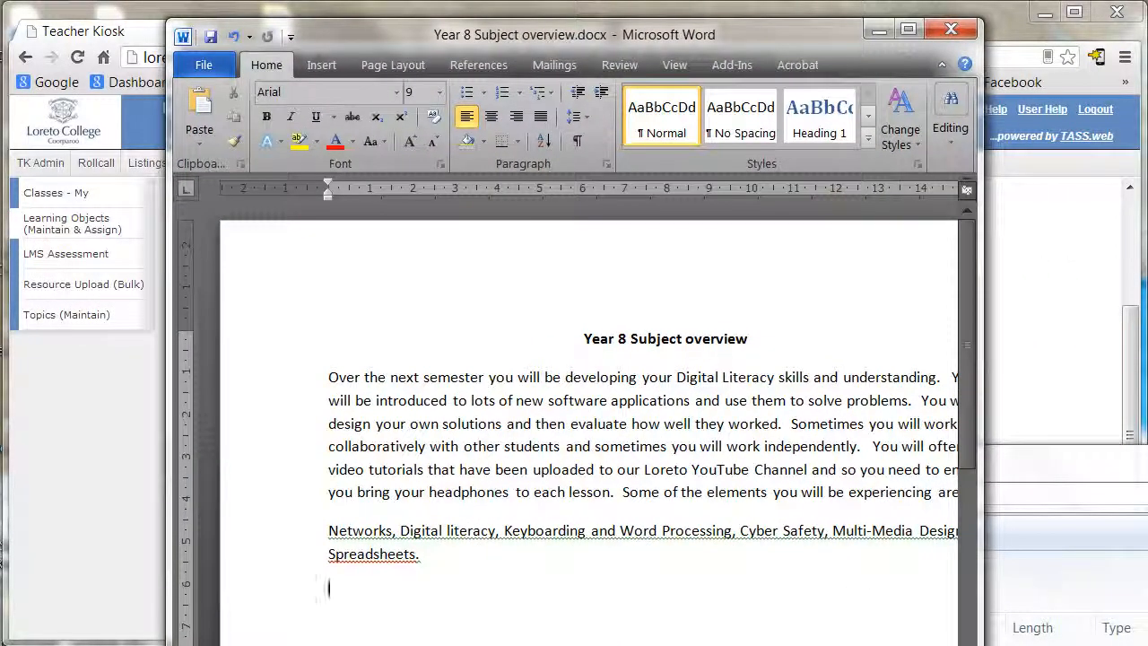
drag(981, 645, 1061, 483)
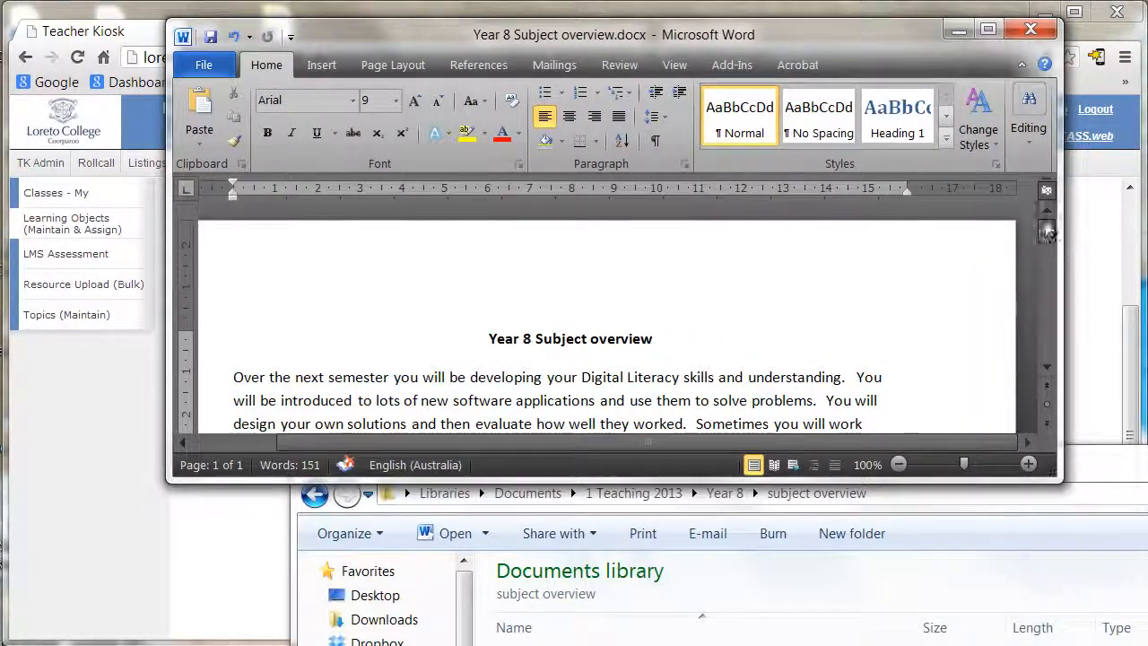
drag(1046, 231, 1034, 272)
drag(230, 288, 434, 418)
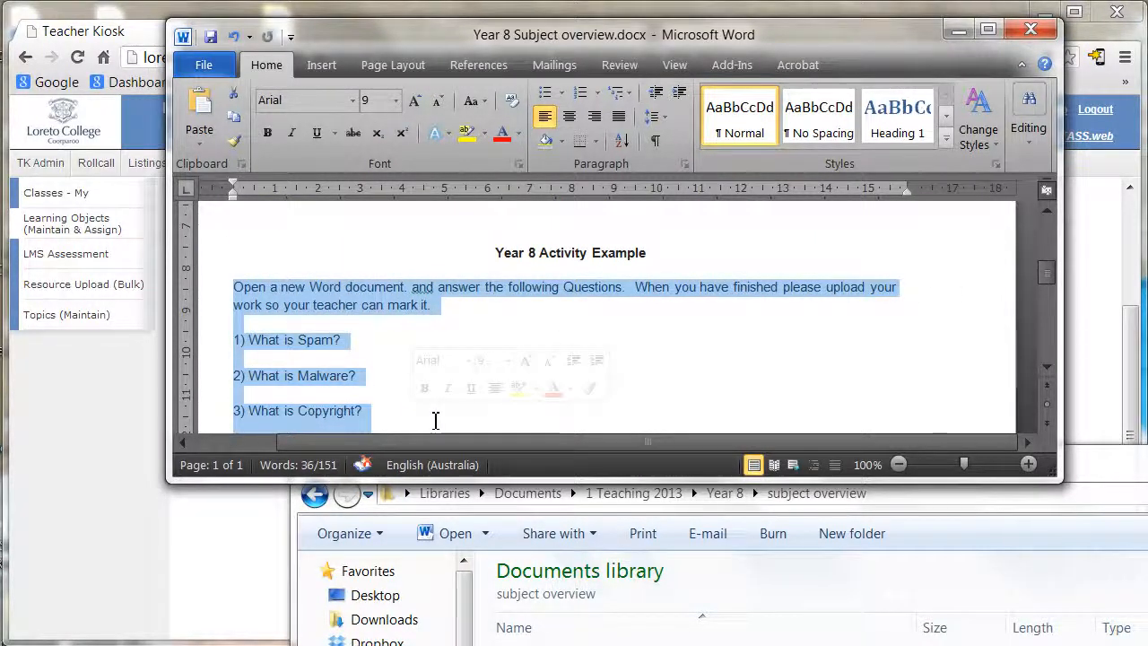
click(956, 33)
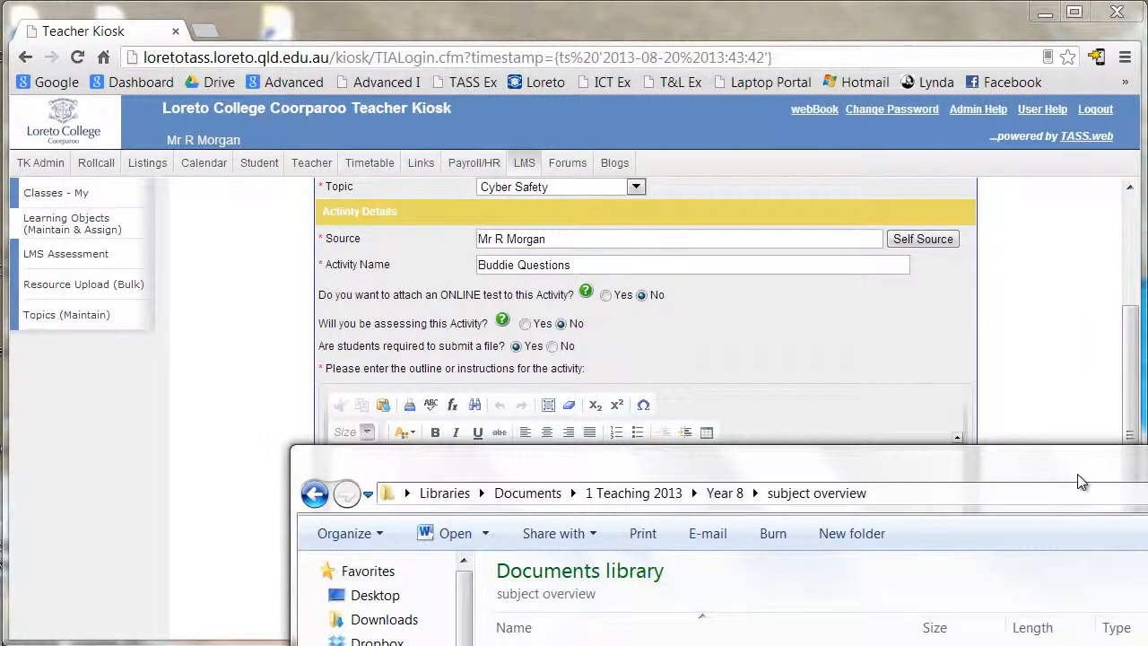
- Paste the instructions and Spam, Malware, Copyright questions into the outline at font size 12
click(383, 466)
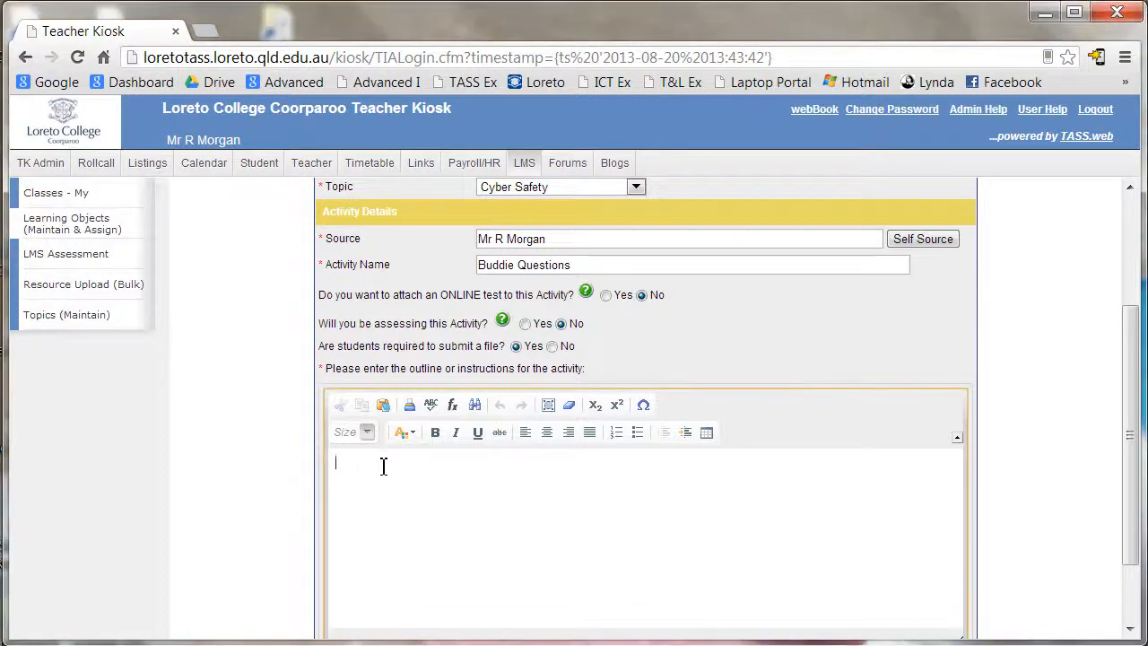
text(Open a new Word document. and answer the following Questions.  When you have finished please upload your work so your teacher can mark it. 1) What is Spam? 2) What is Malware? 3) What is Copyright?)
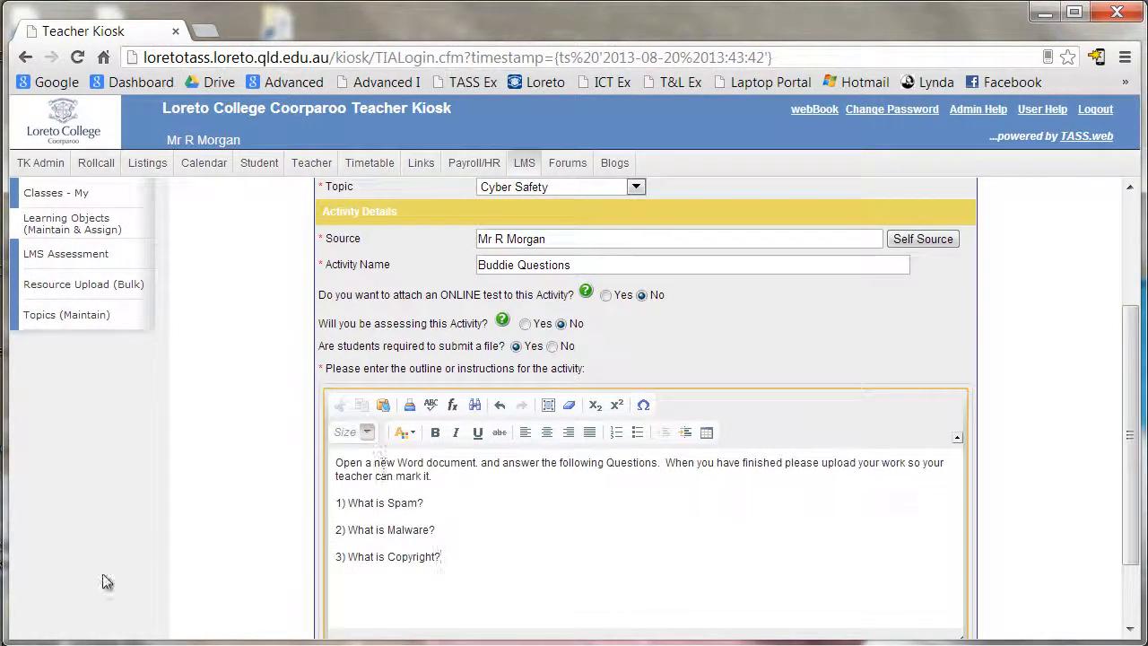
drag(443, 557, 311, 465)
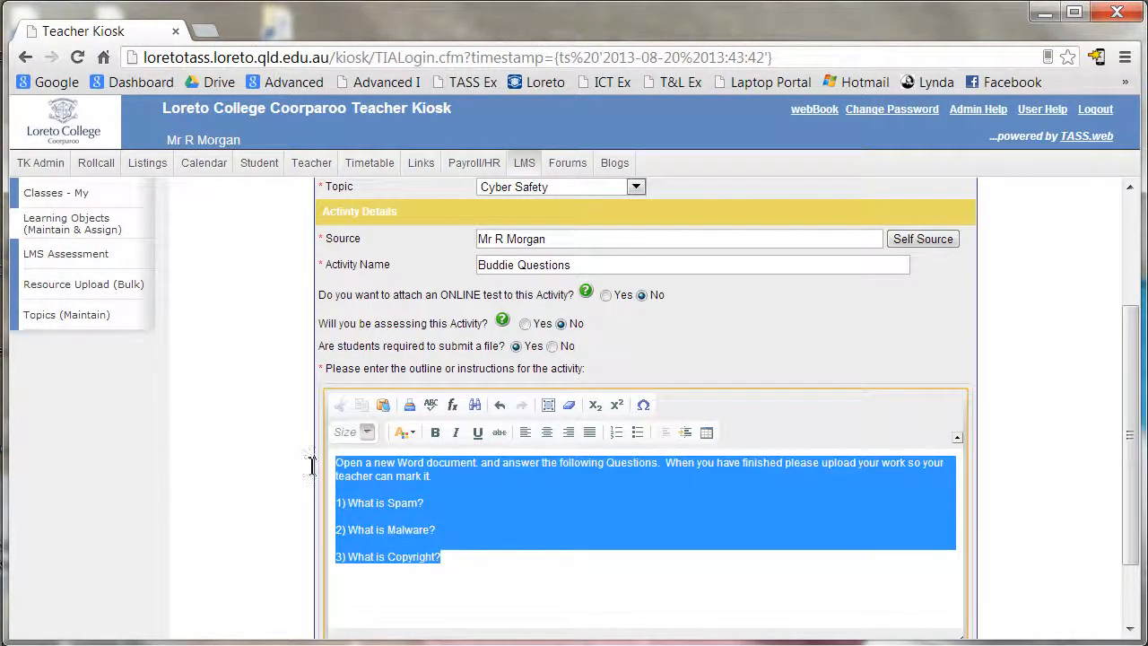
click(367, 432)
click(351, 547)
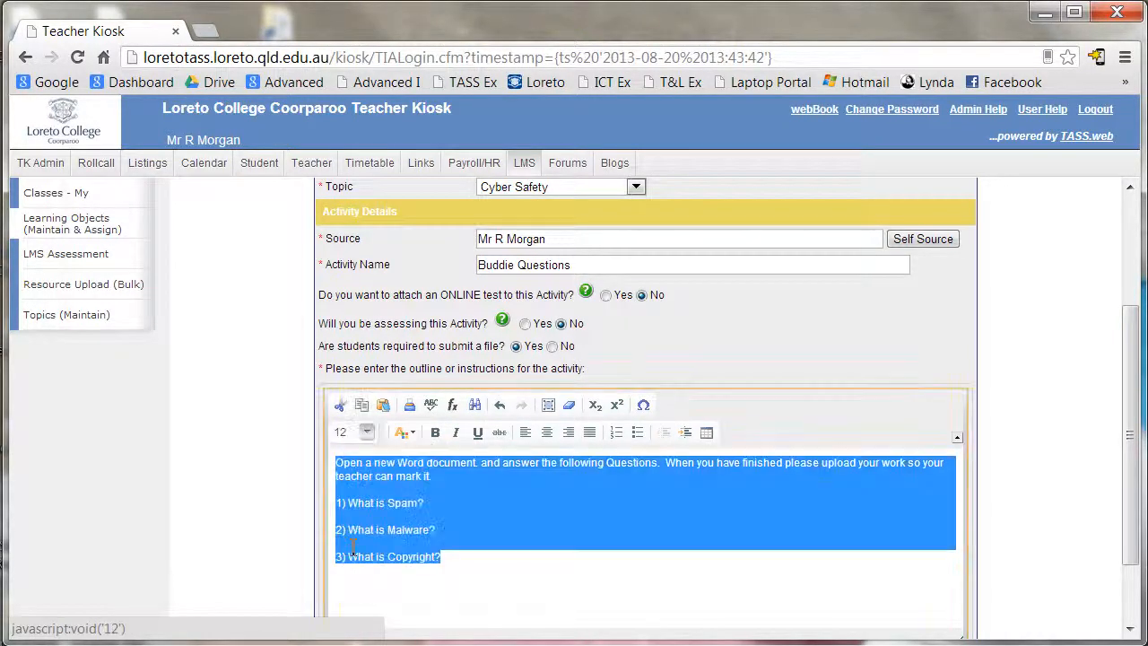
click(544, 531)
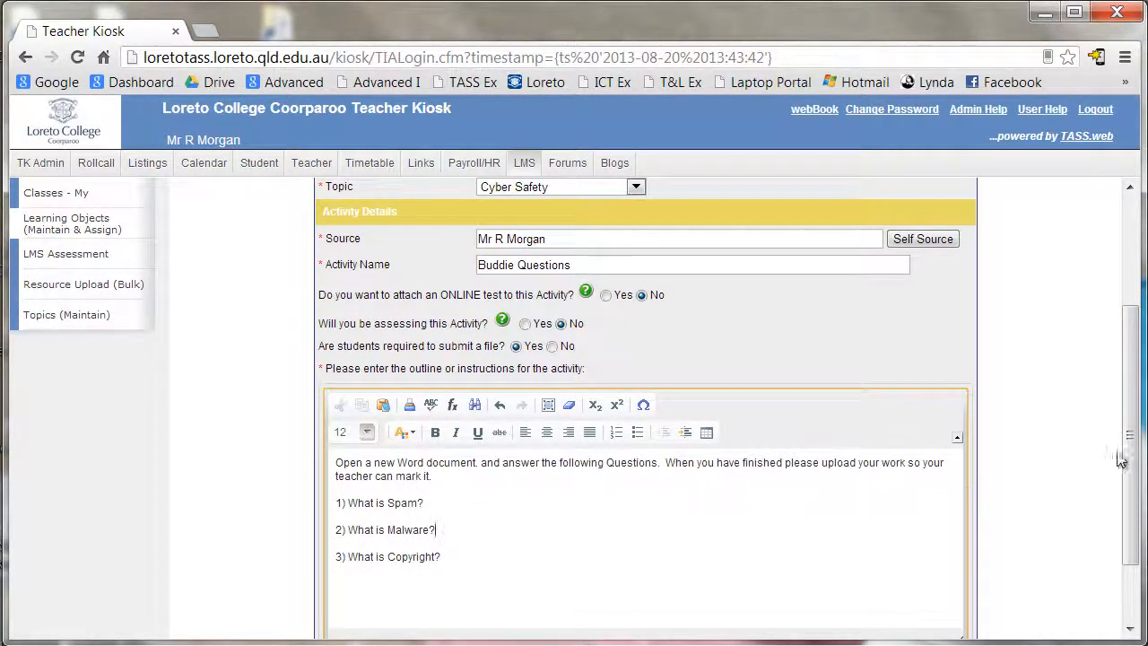
drag(1132, 460, 1132, 516)
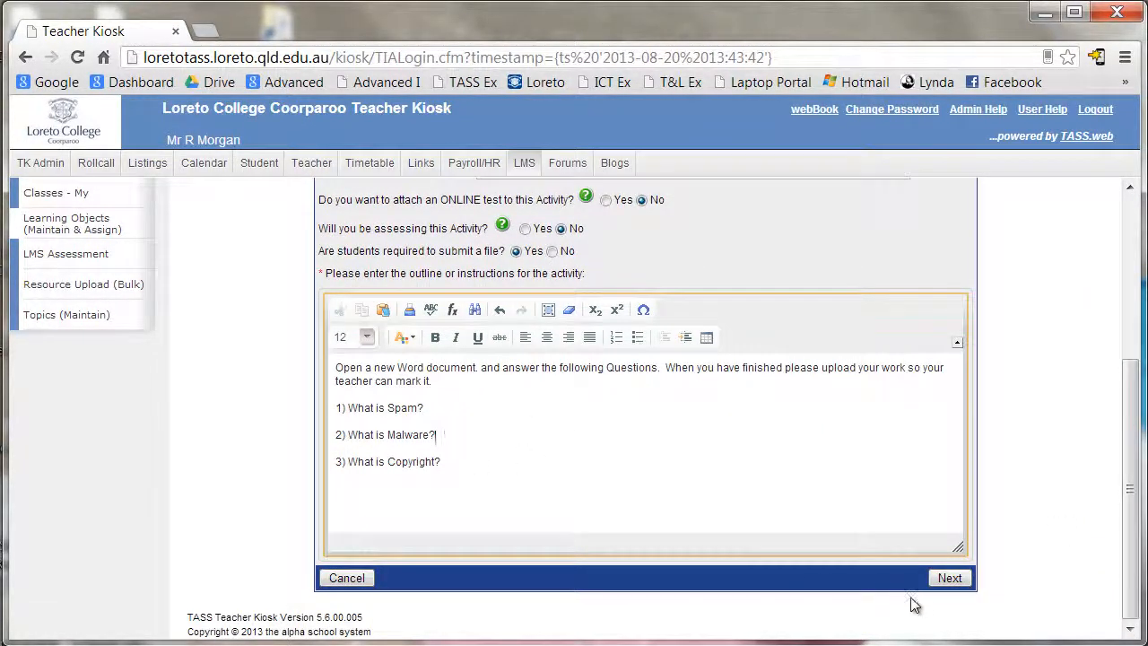
- Advance the Buddie Questions Activity Builder to step 2 of 3
click(950, 578)
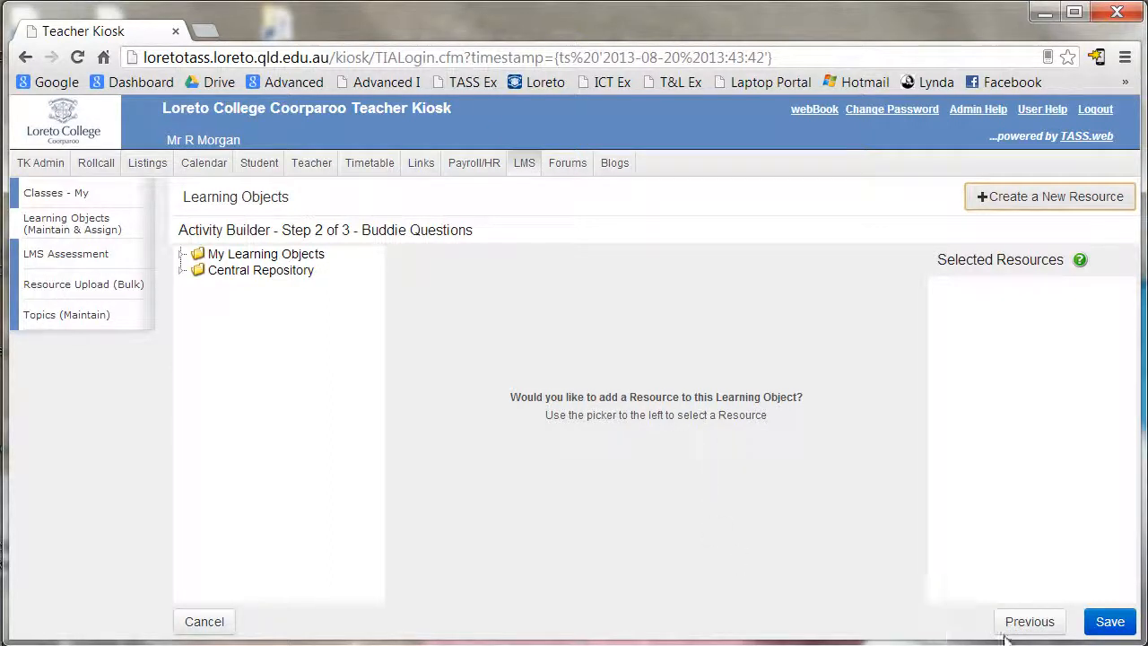
- Save the activity and begin assigning it to a class from the Usage section
click(1111, 622)
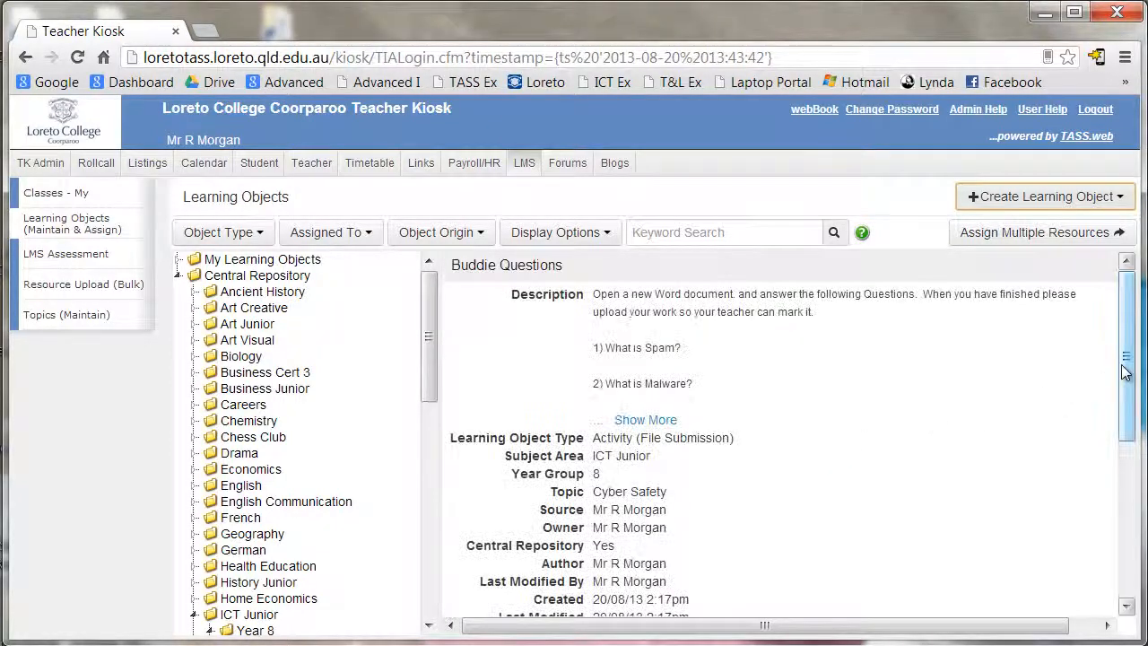
drag(1123, 397, 1083, 549)
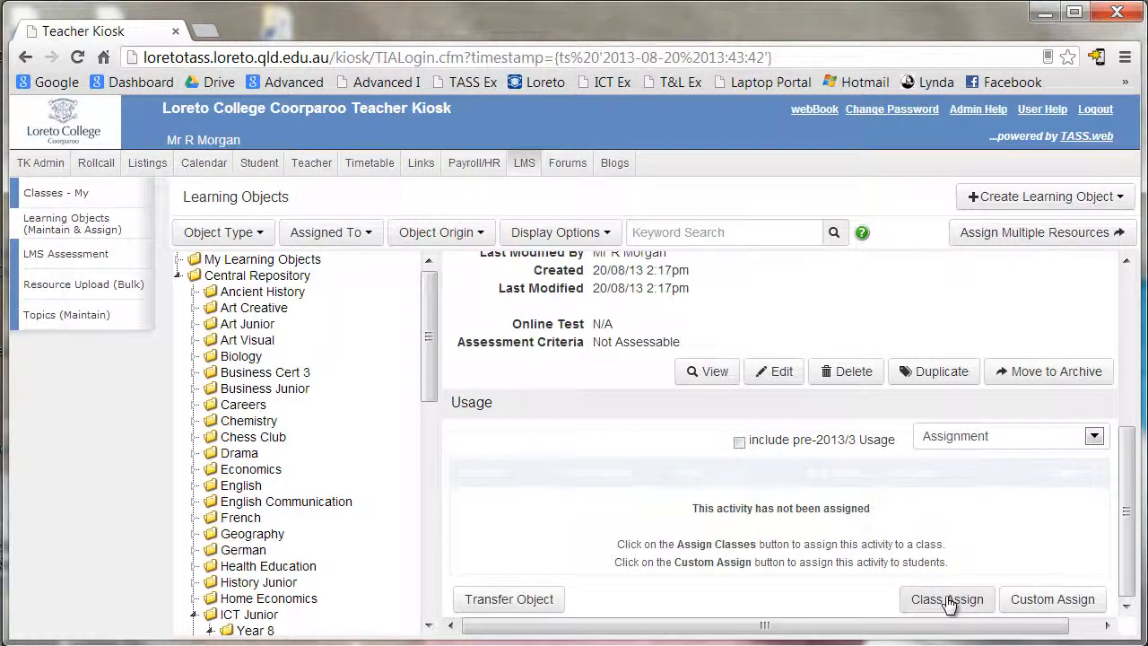
scroll(492, 413, up, 3)
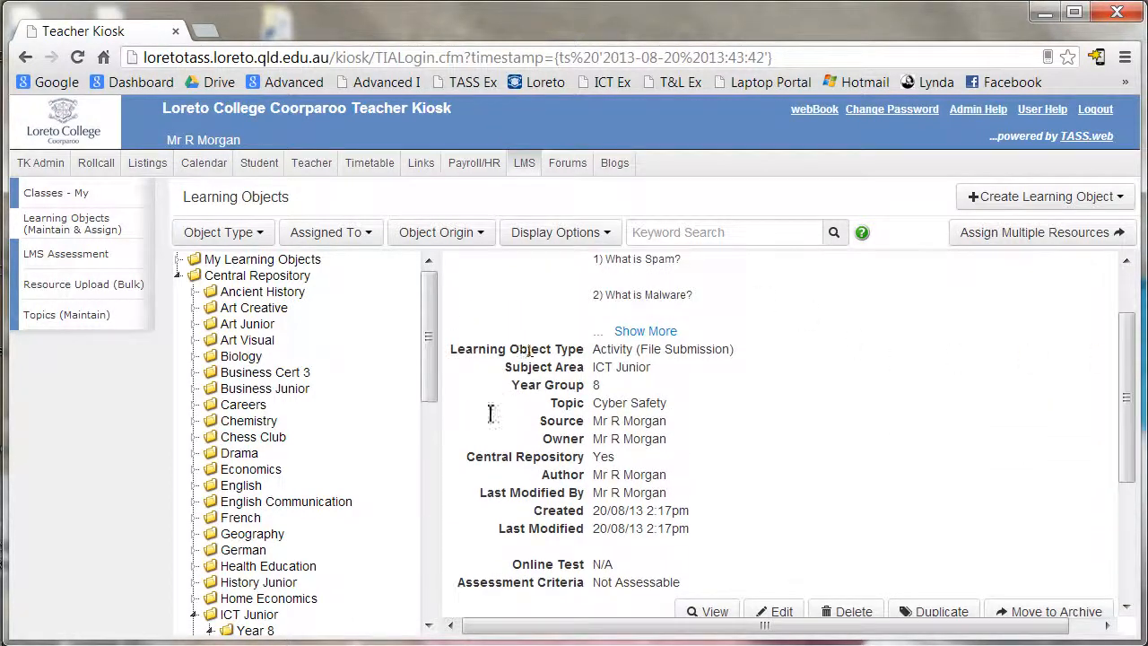
drag(1125, 436, 1125, 550)
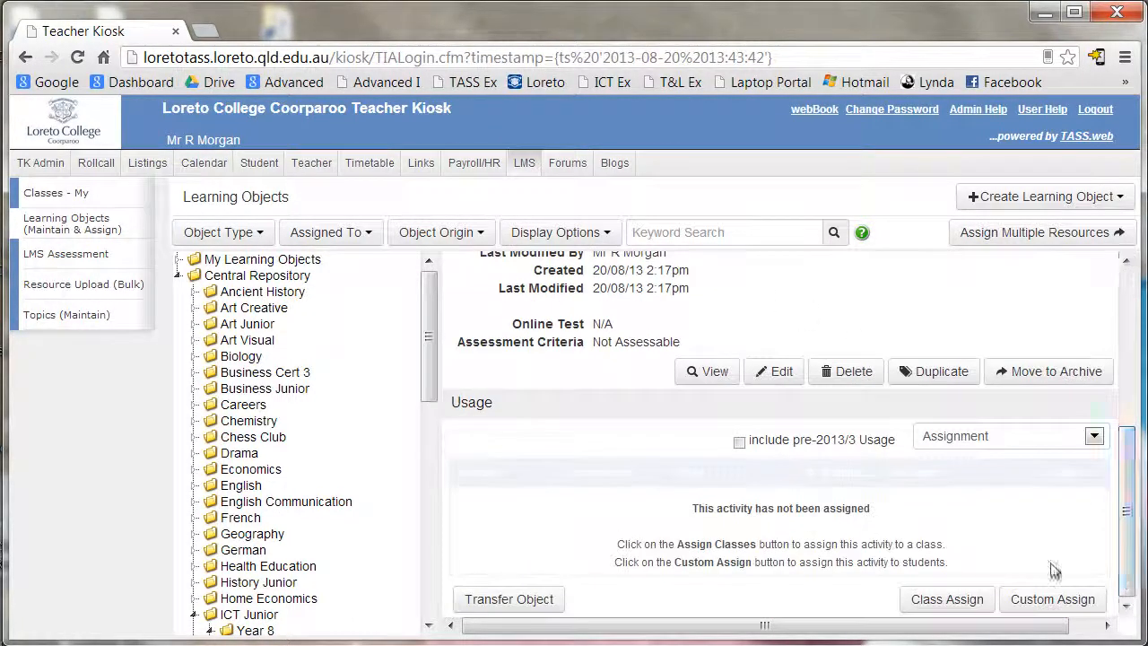
click(947, 599)
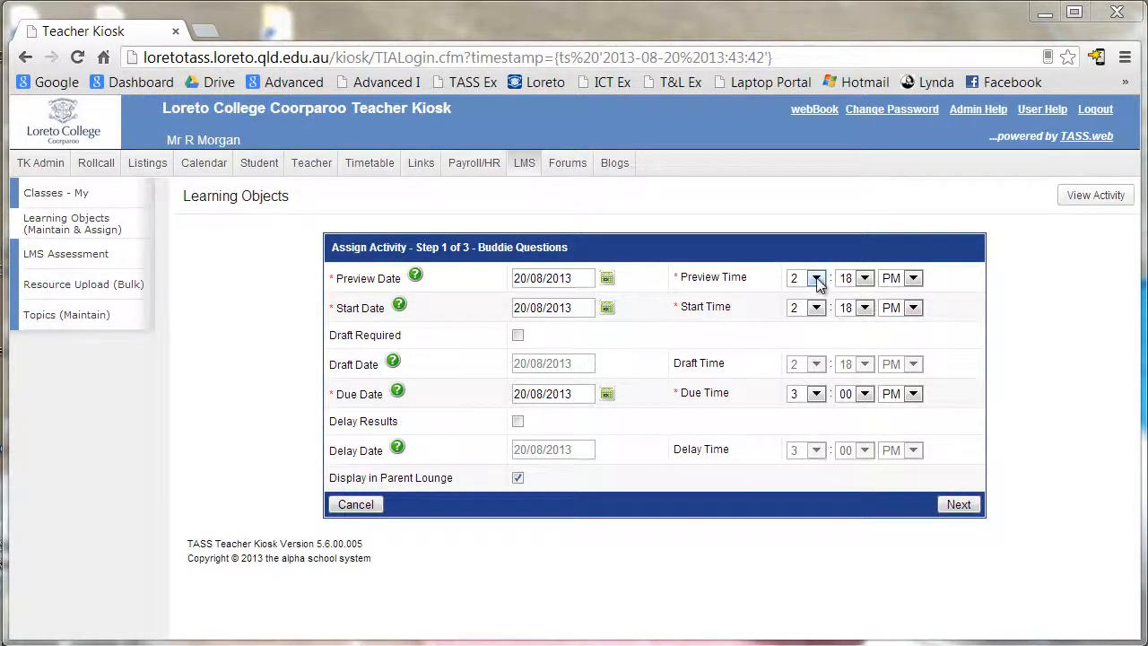
- Set the preview and start dates to 26/08/2013
click(608, 279)
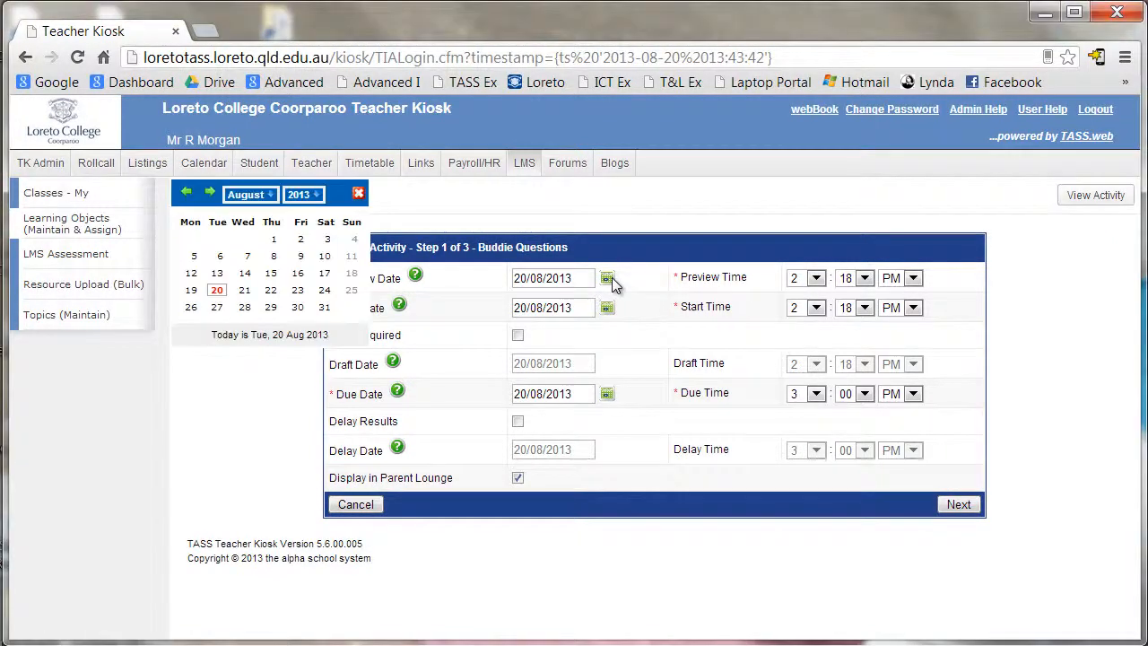
click(193, 312)
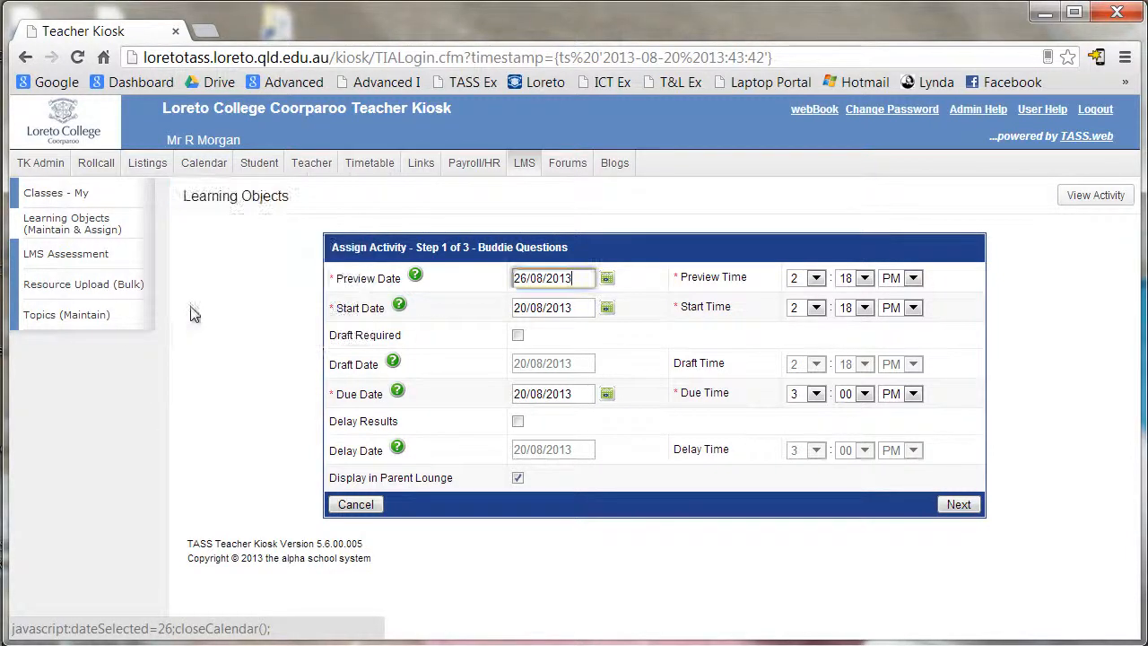
click(608, 308)
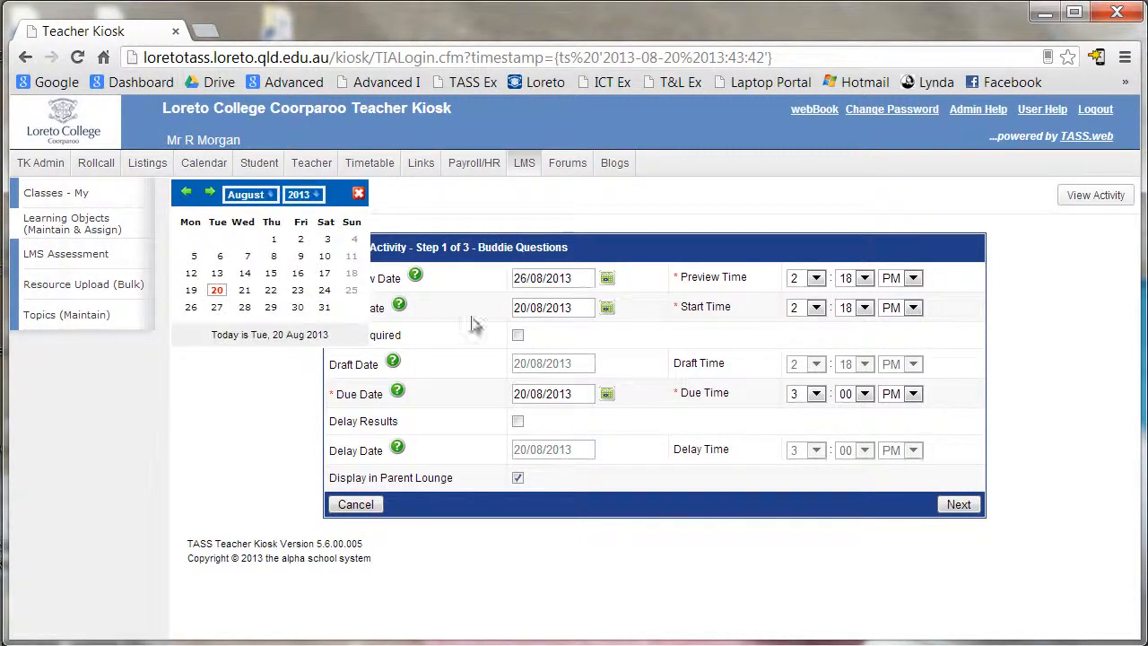
click(192, 307)
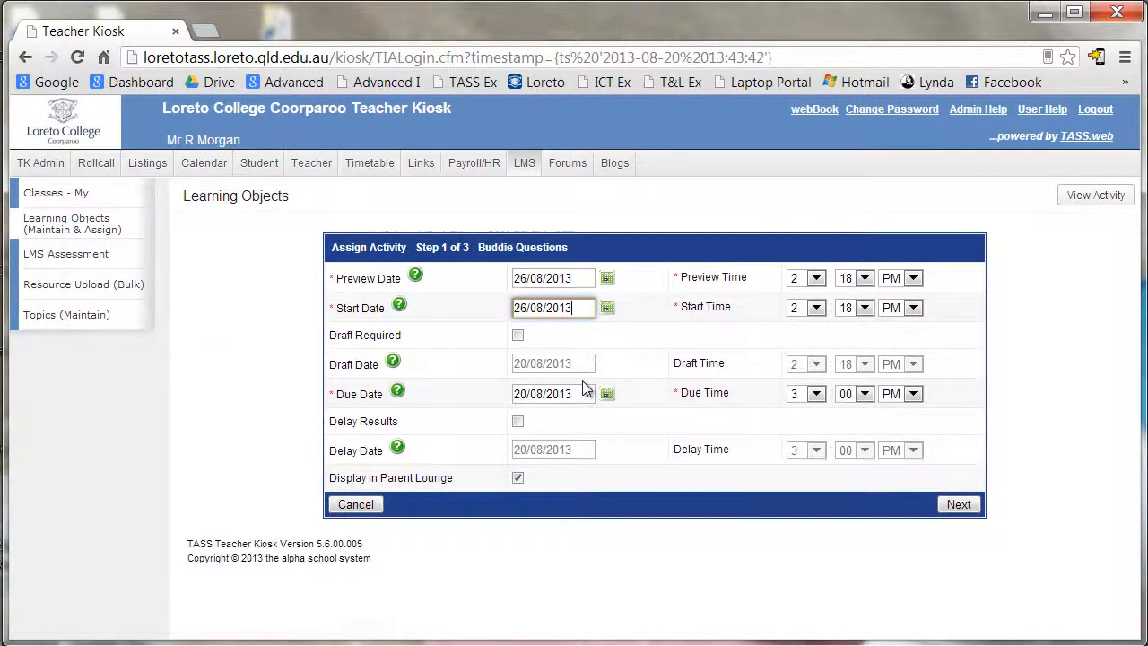
- Set both the preview and start times to 9:00 AM
click(816, 278)
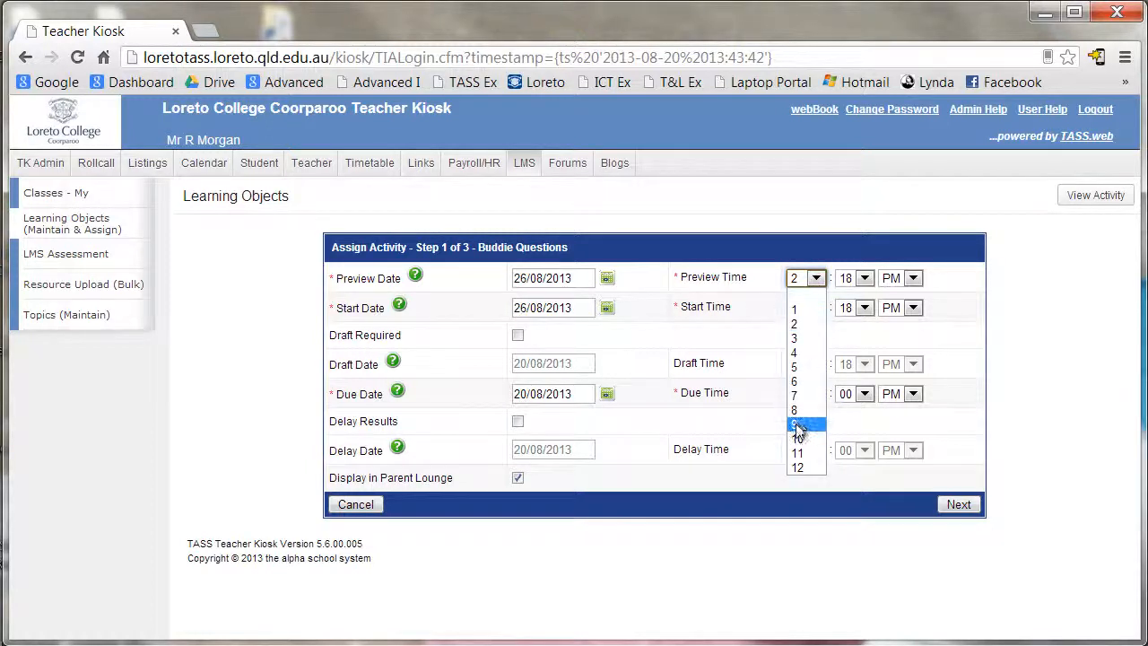
click(801, 425)
click(865, 278)
click(846, 310)
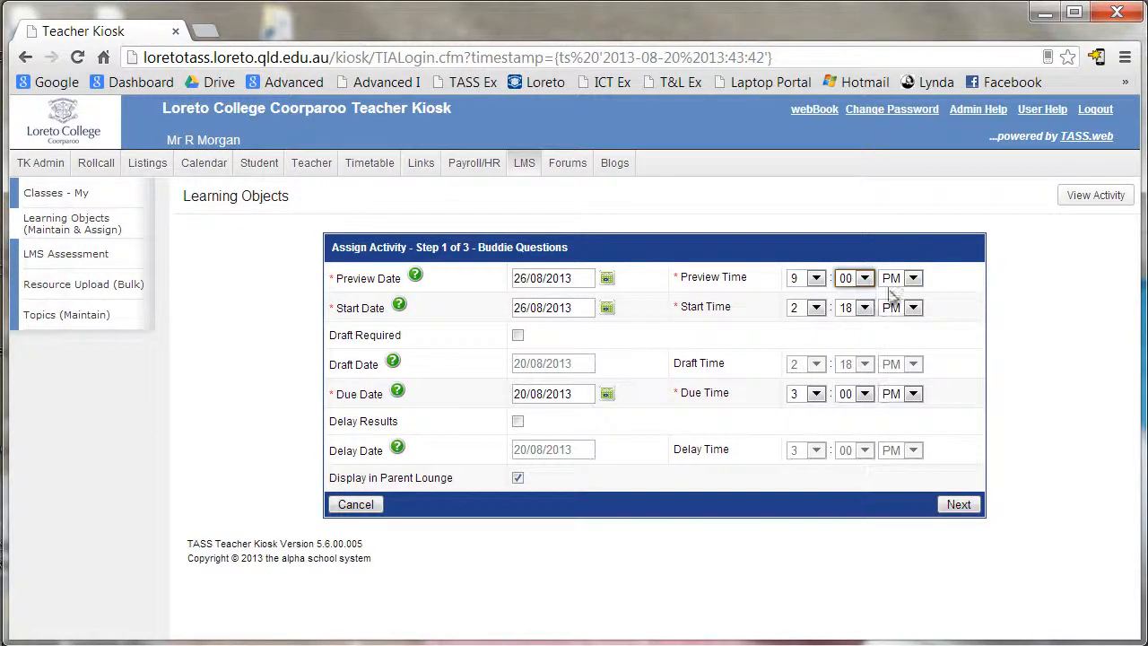
click(896, 279)
click(891, 293)
click(816, 308)
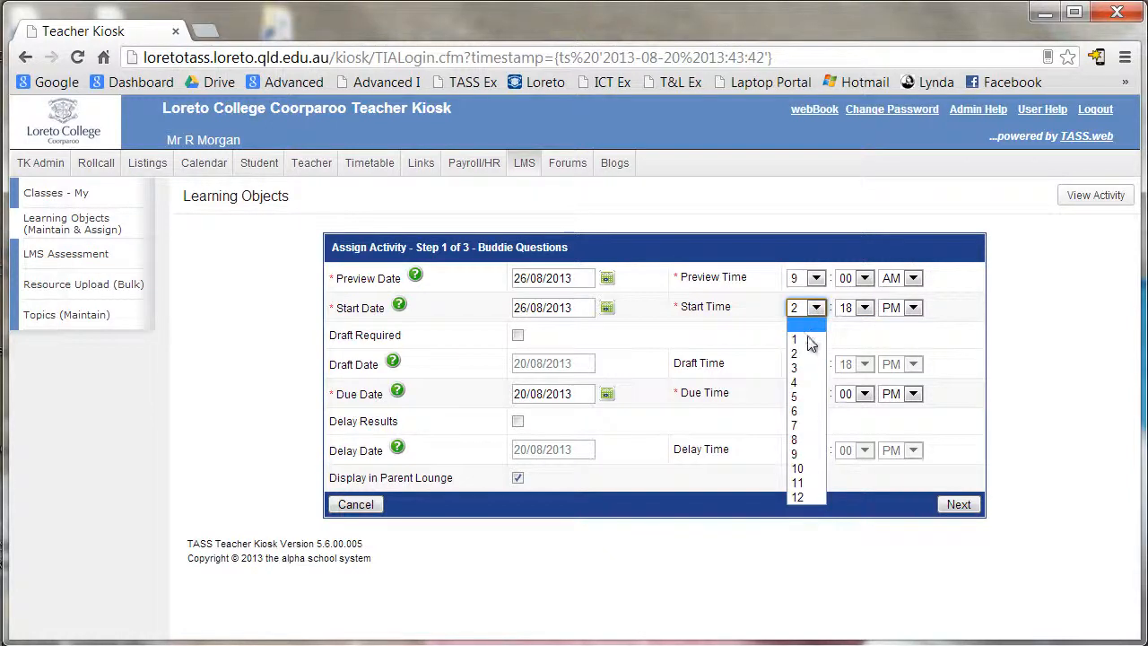
click(793, 453)
click(865, 307)
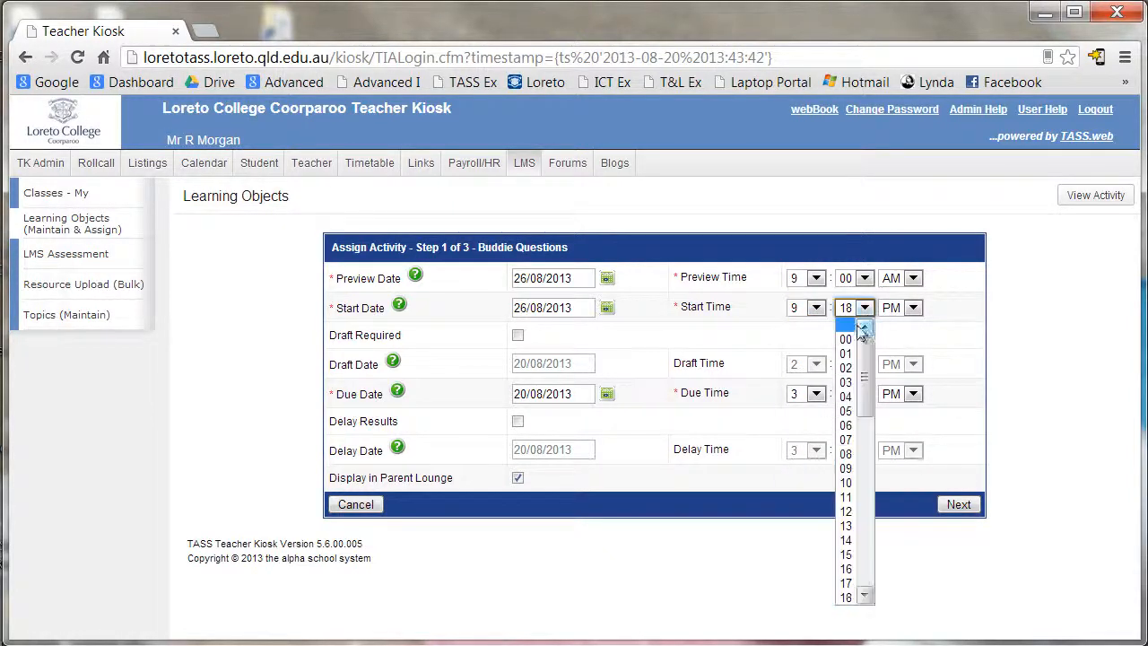
click(846, 325)
click(912, 308)
click(892, 322)
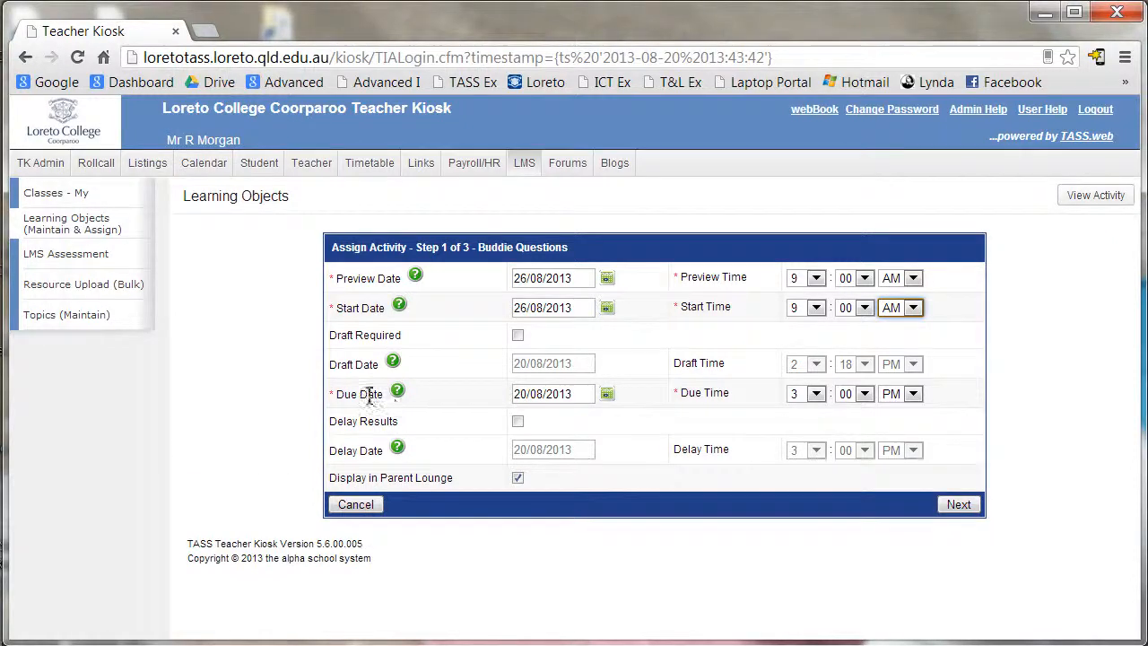
- Set the due date to 30/08/2013 and continue to class selection
click(607, 395)
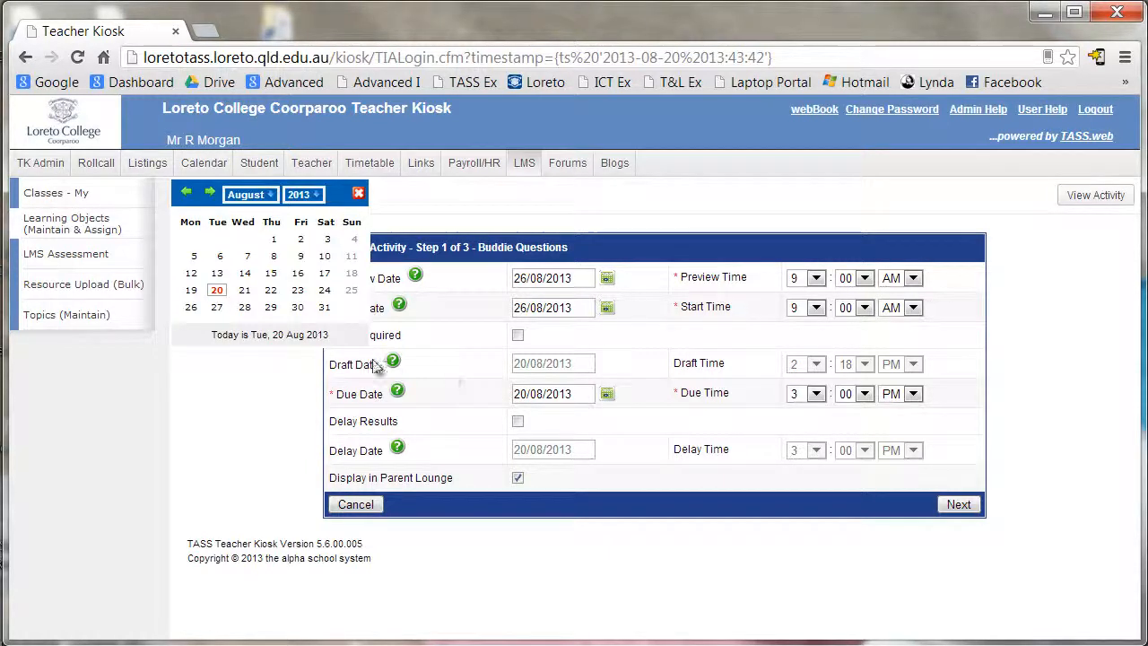
click(297, 309)
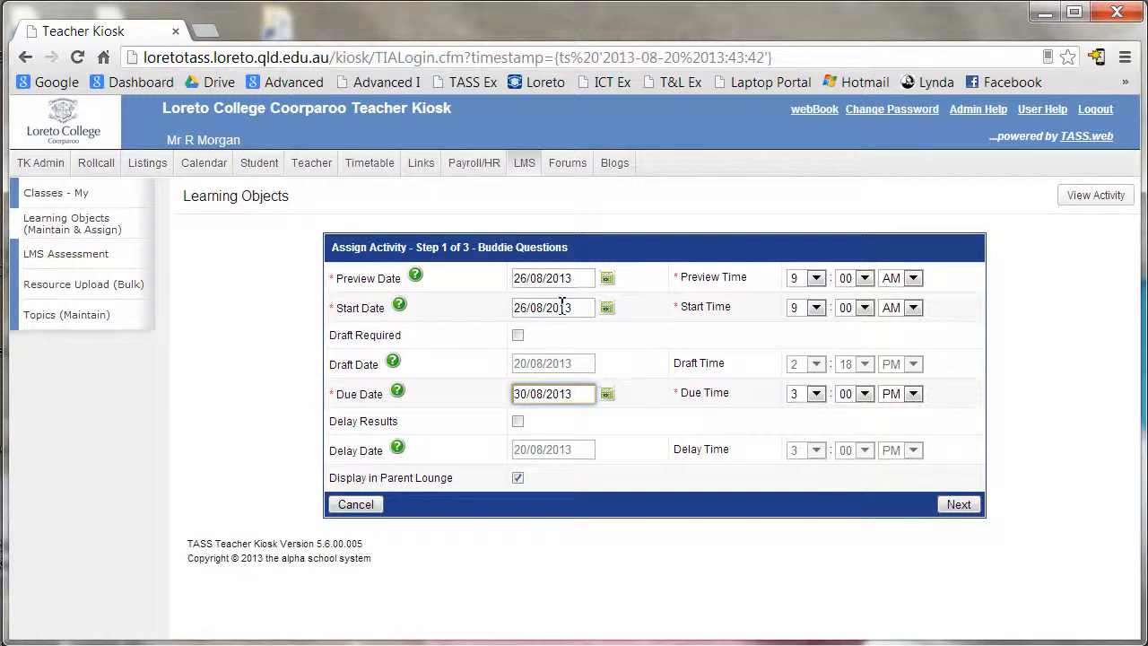
click(957, 505)
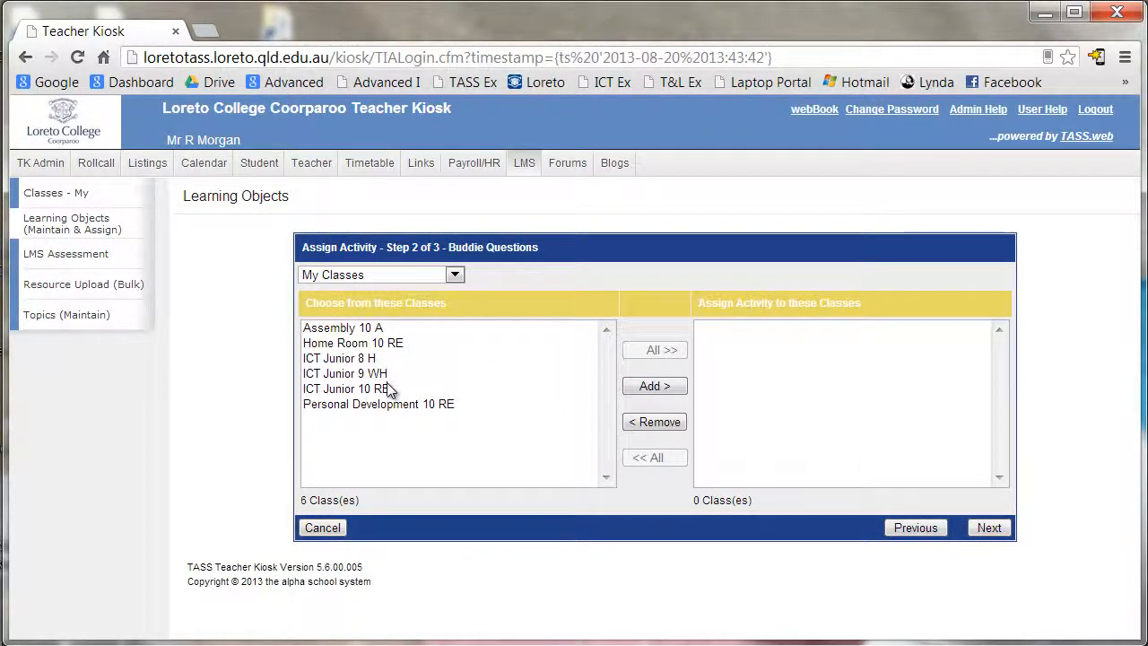
- Add ICT Junior 8 H to the assigned classes, keeping the list to my own classes, and continue to Step 3
click(353, 360)
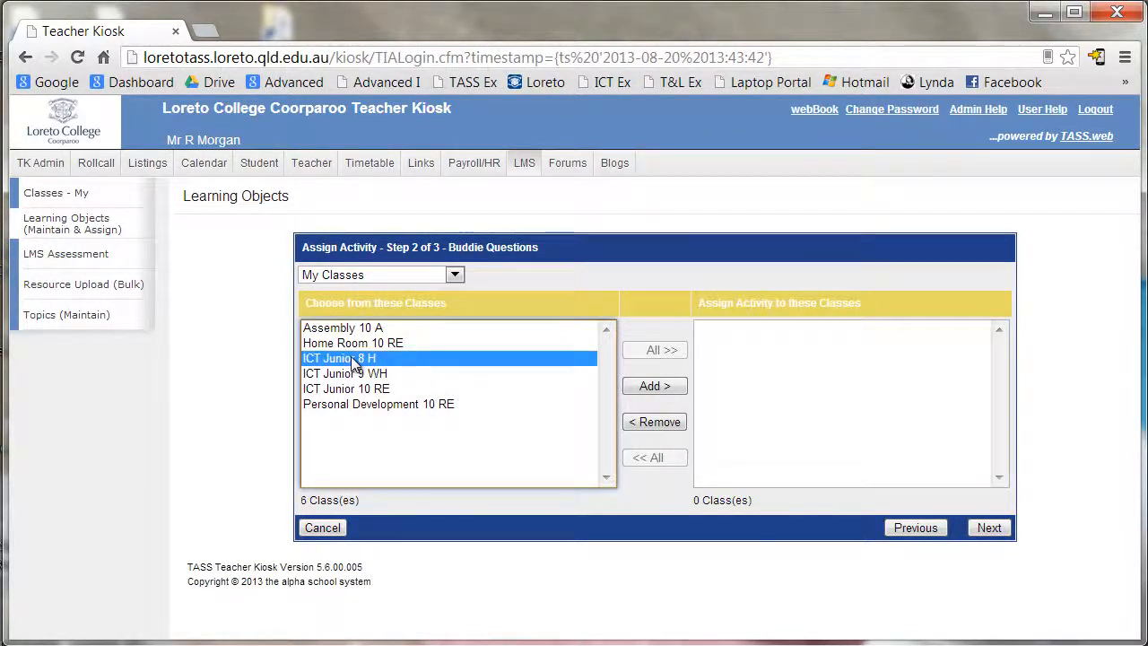
click(666, 388)
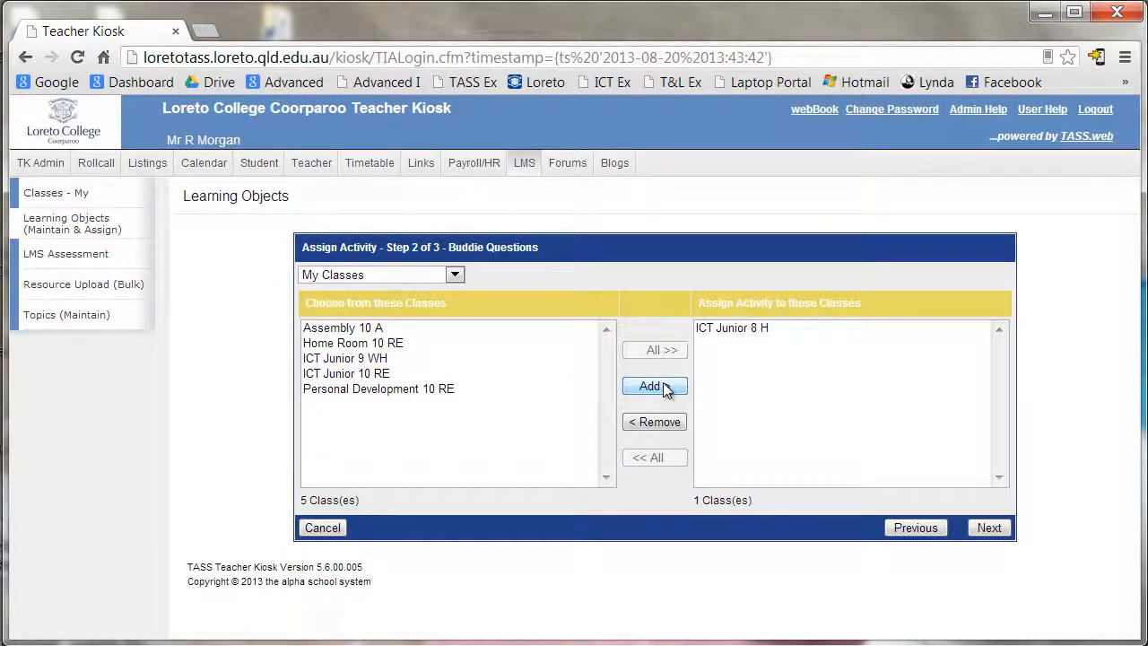
click(456, 276)
click(457, 274)
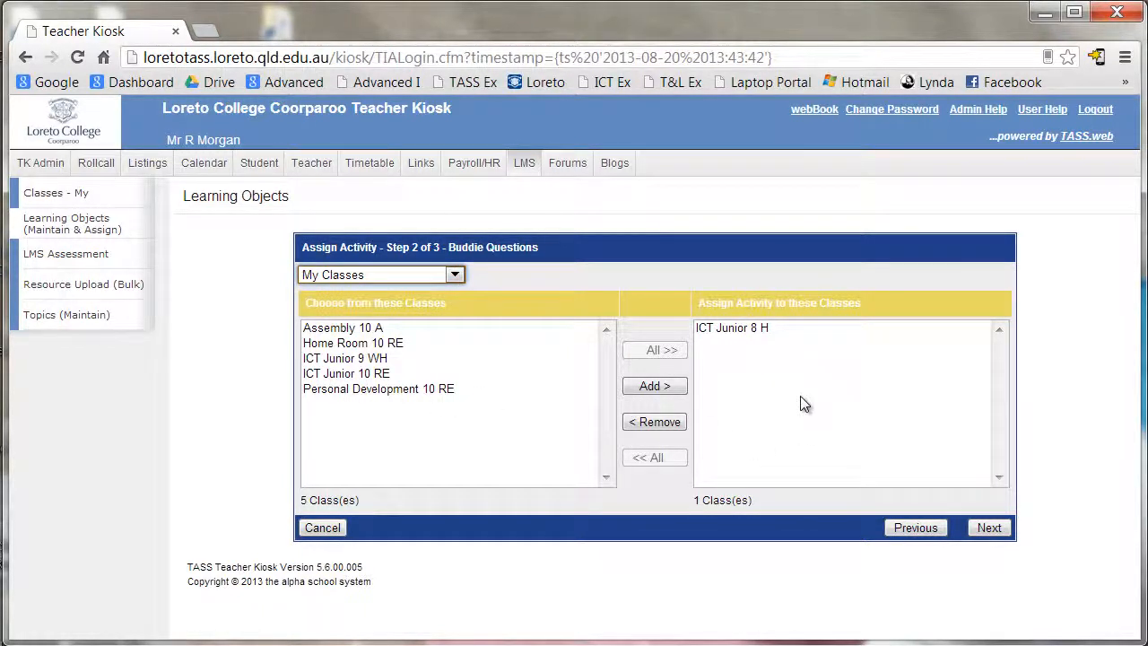
click(987, 529)
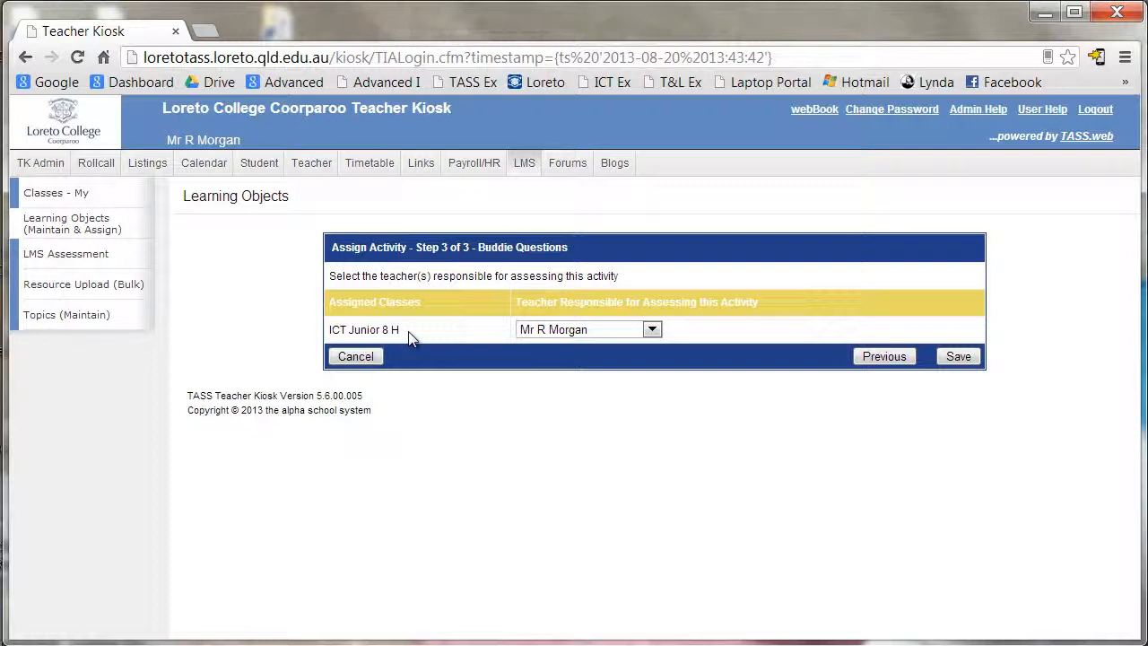
- Save the assignment and review the Usage table: ICT Junior 8 H, 16 students, due 30/08/2013 3:00pm
click(957, 357)
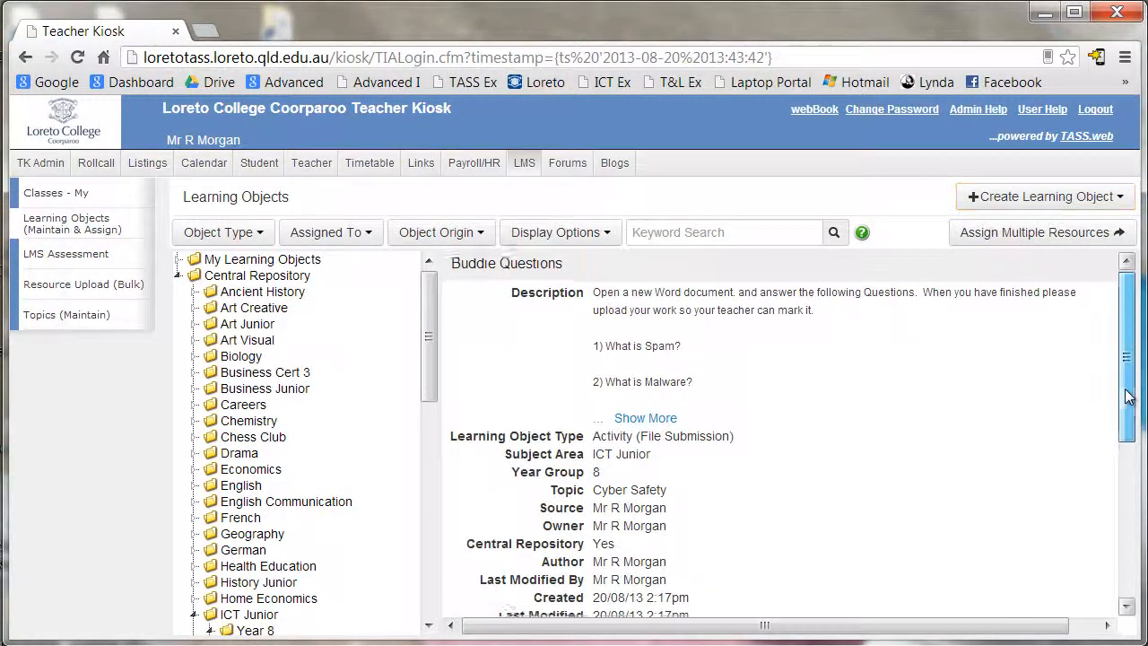
mouse_move(1128, 385)
mouse_down()
mouse_move(1121, 420)
mouse_move(1114, 377)
mouse_up()
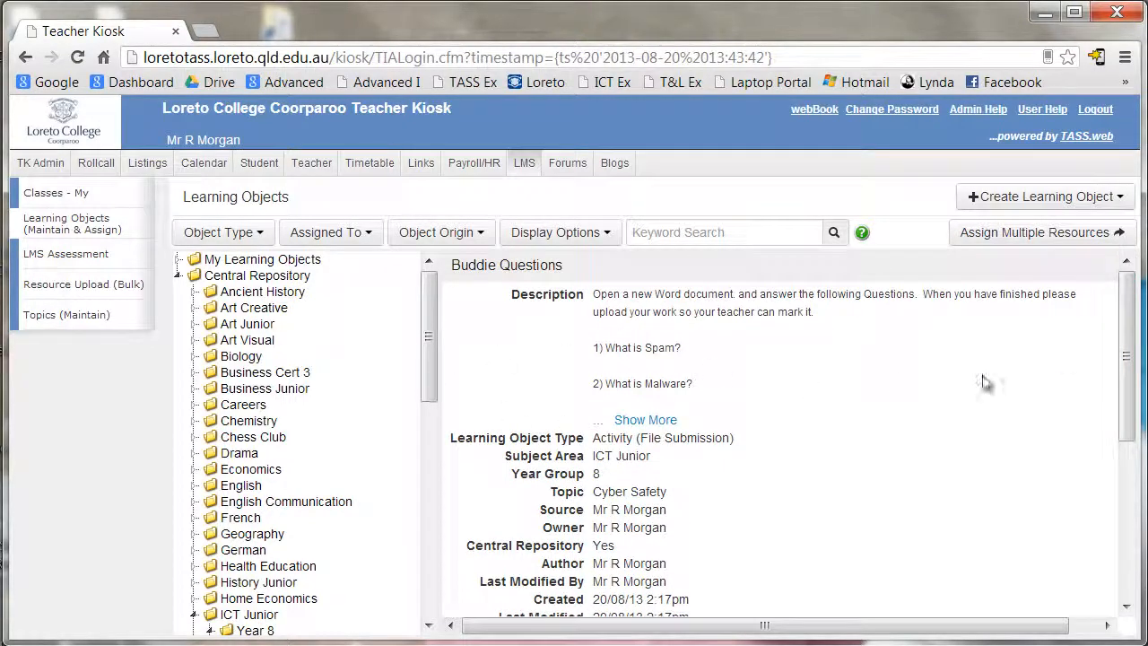
scroll(1109, 469, down, 4)
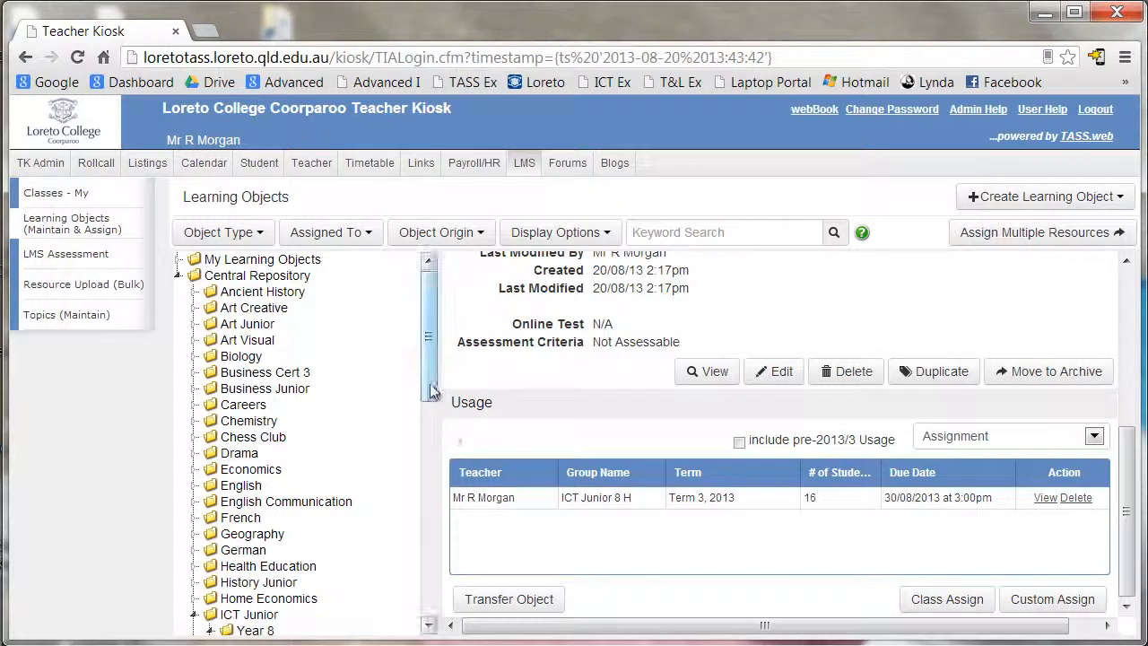
scroll(296, 448, down, 5)
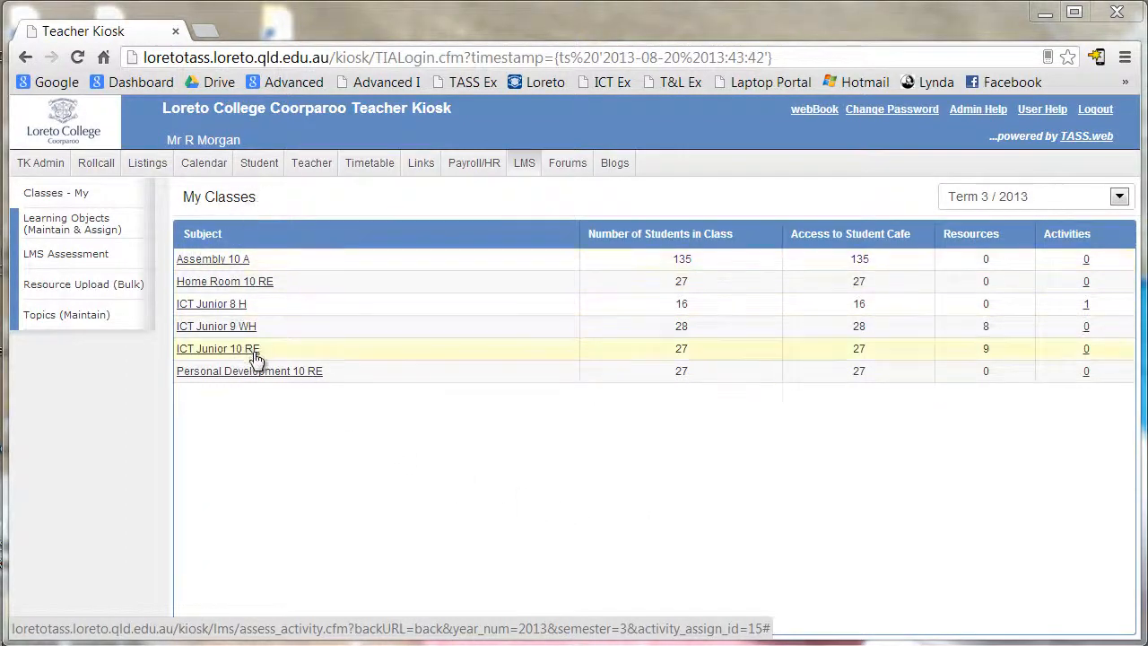
- Open the ICT Junior 8 H class page and its Buddie Questions assessment list
click(220, 305)
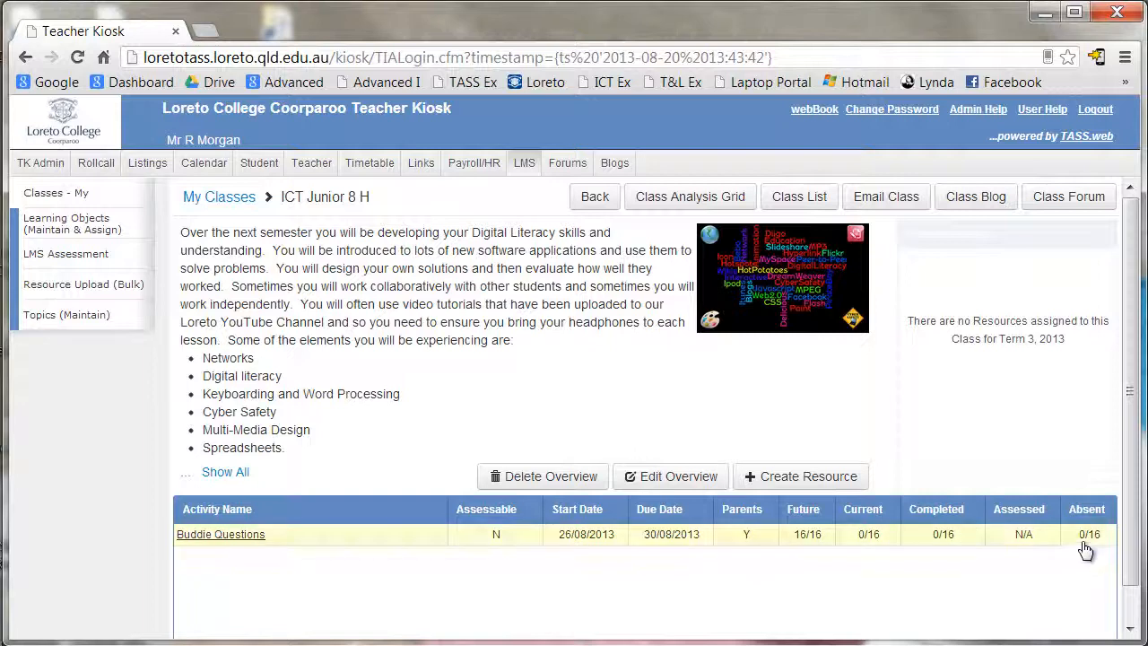
click(232, 535)
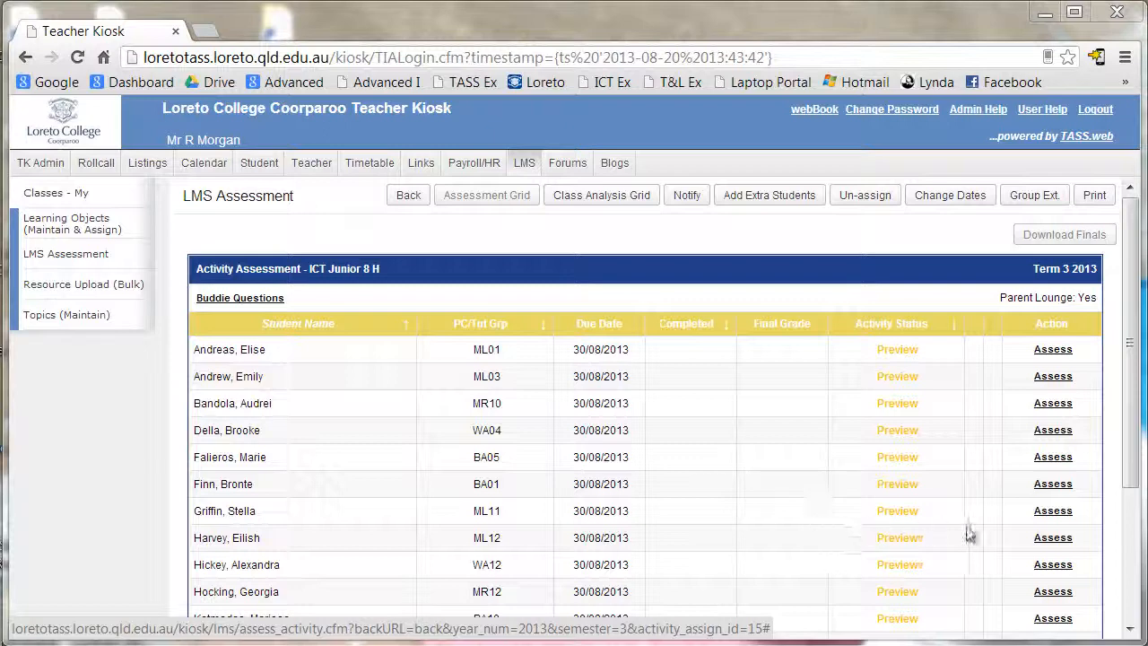
- Open the first student's Buddie Questions assessment and bring up the Add Activity Comment window
click(1054, 350)
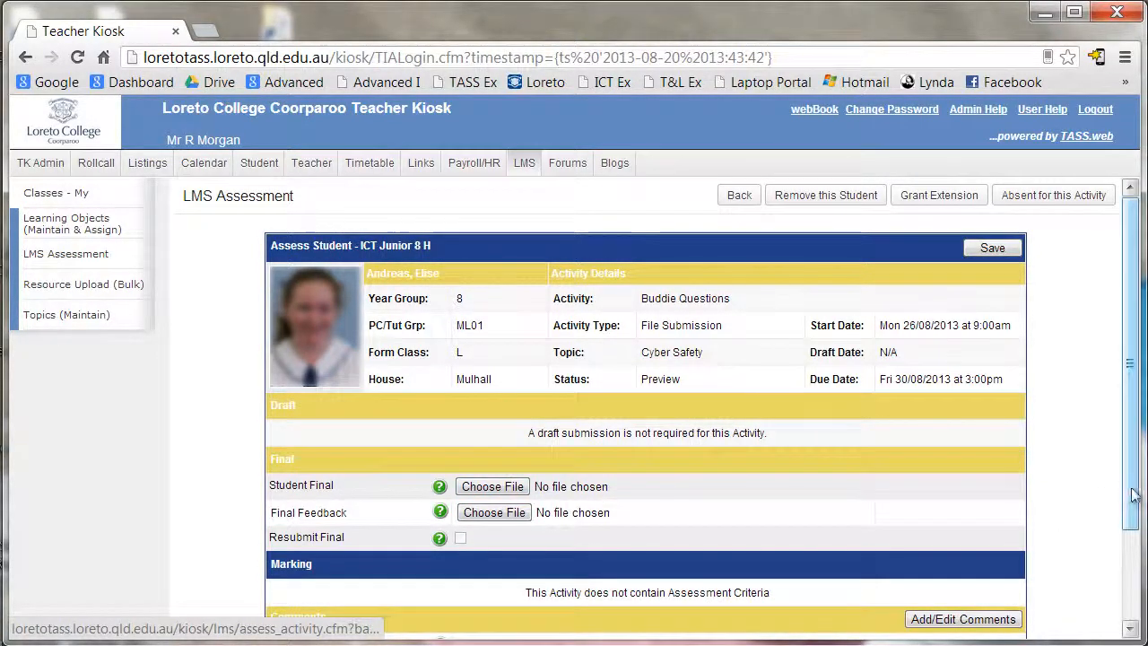
scroll(1128, 538, down, 3)
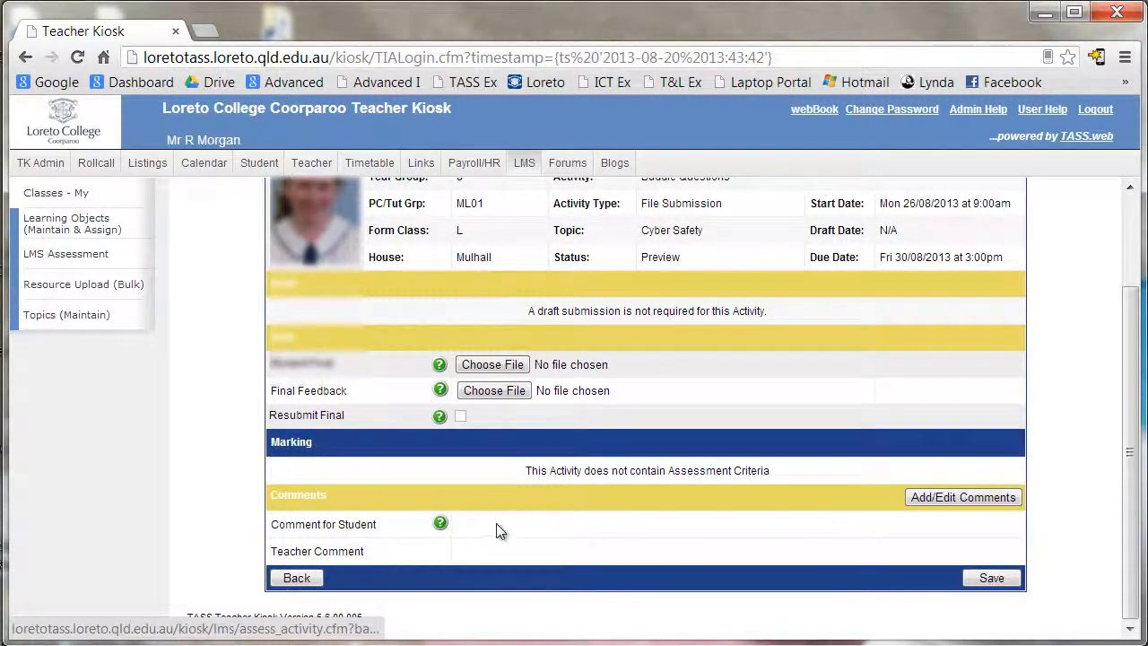
double_click(477, 548)
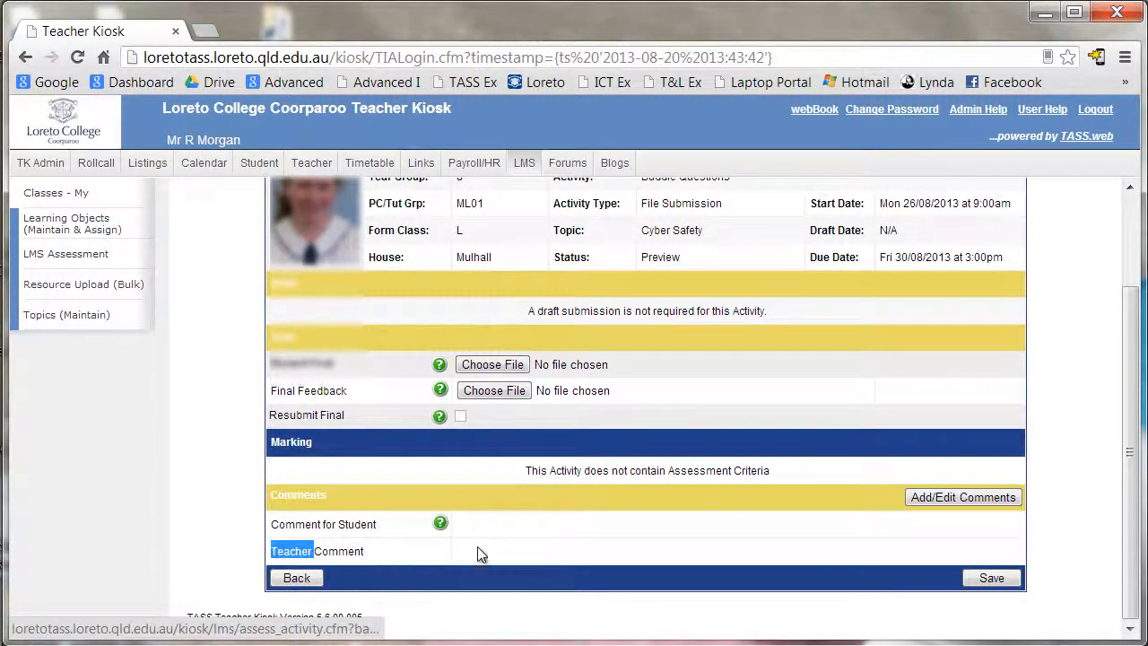
click(477, 552)
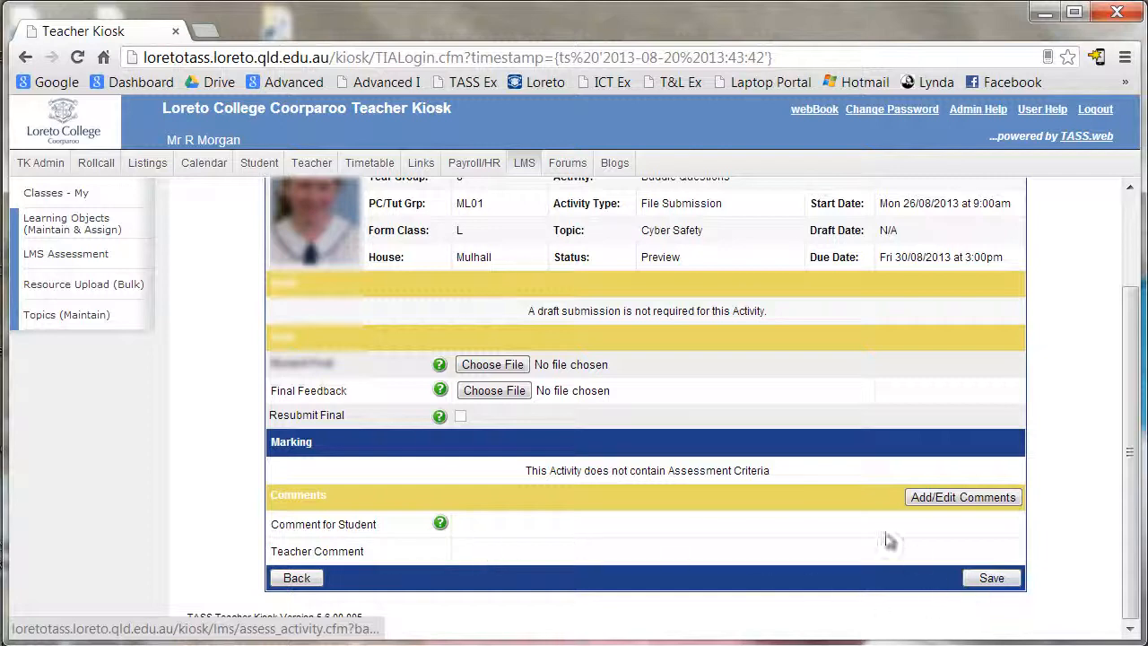
click(936, 499)
click(290, 147)
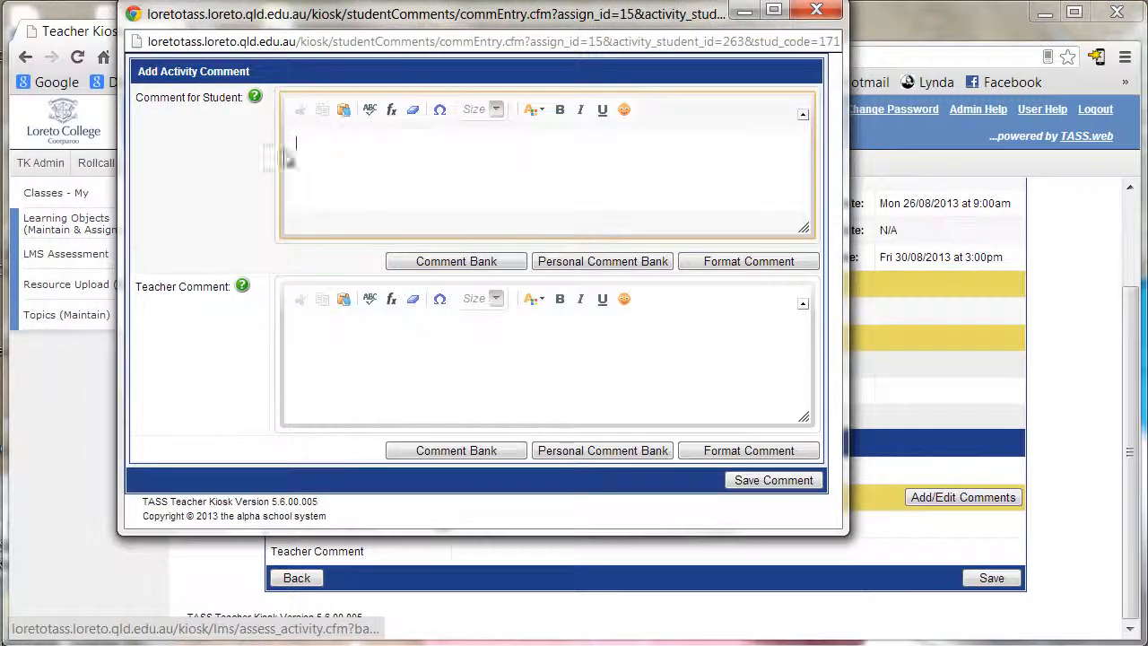
- Close the comment window with both comment fields left blank and go back to the student list
drag(426, 27, 491, 97)
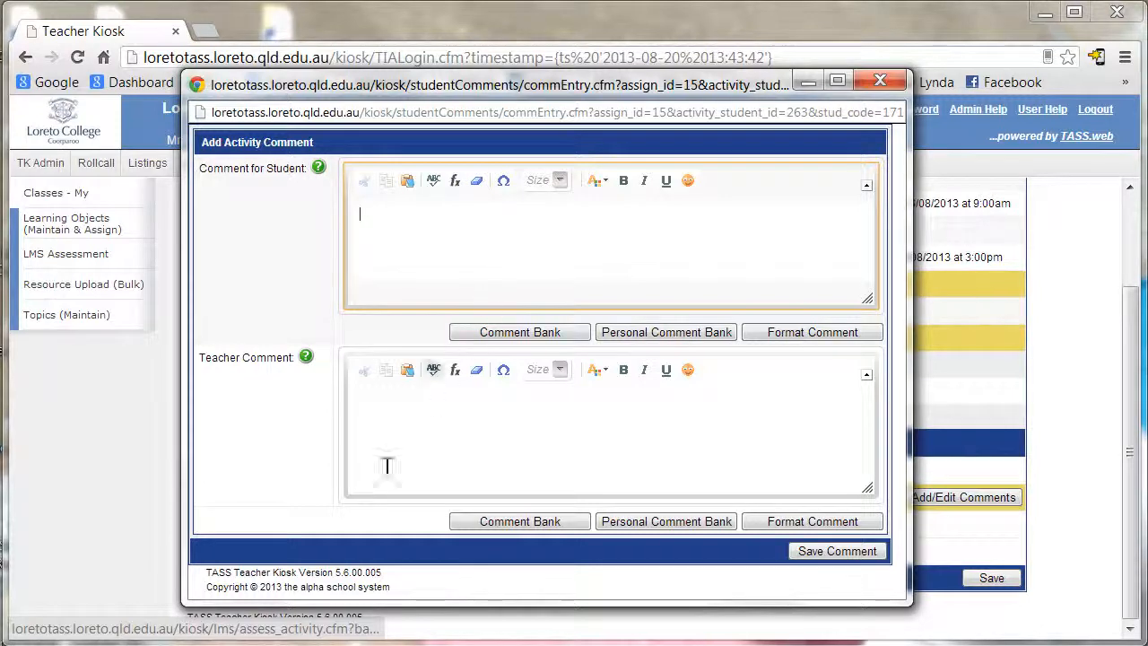
click(408, 421)
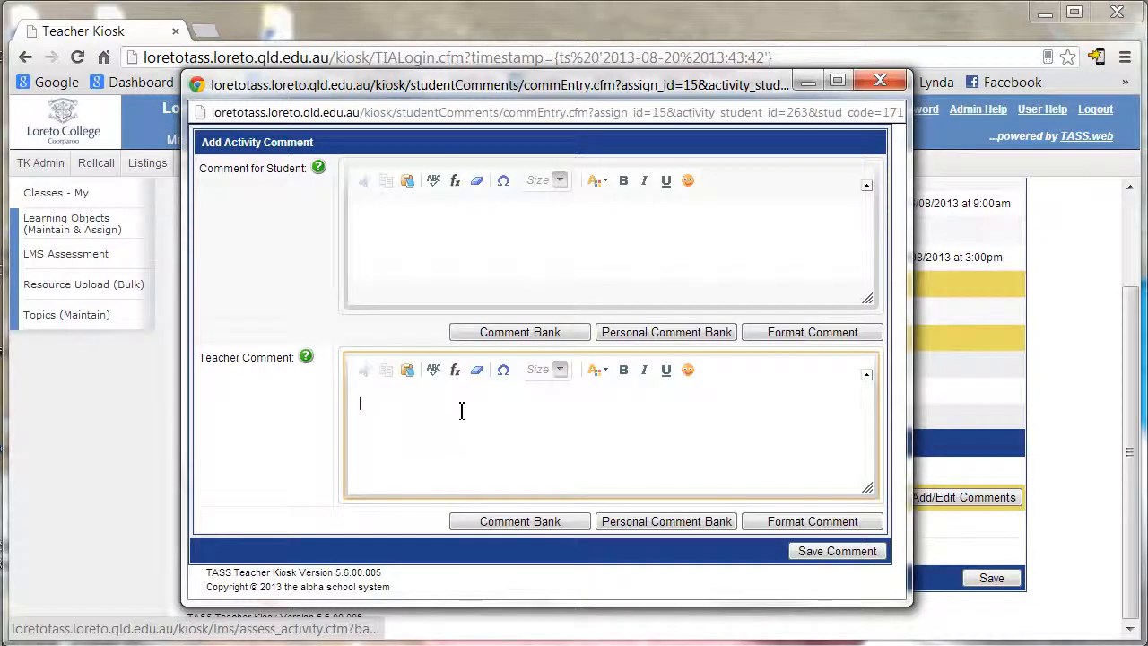
click(826, 552)
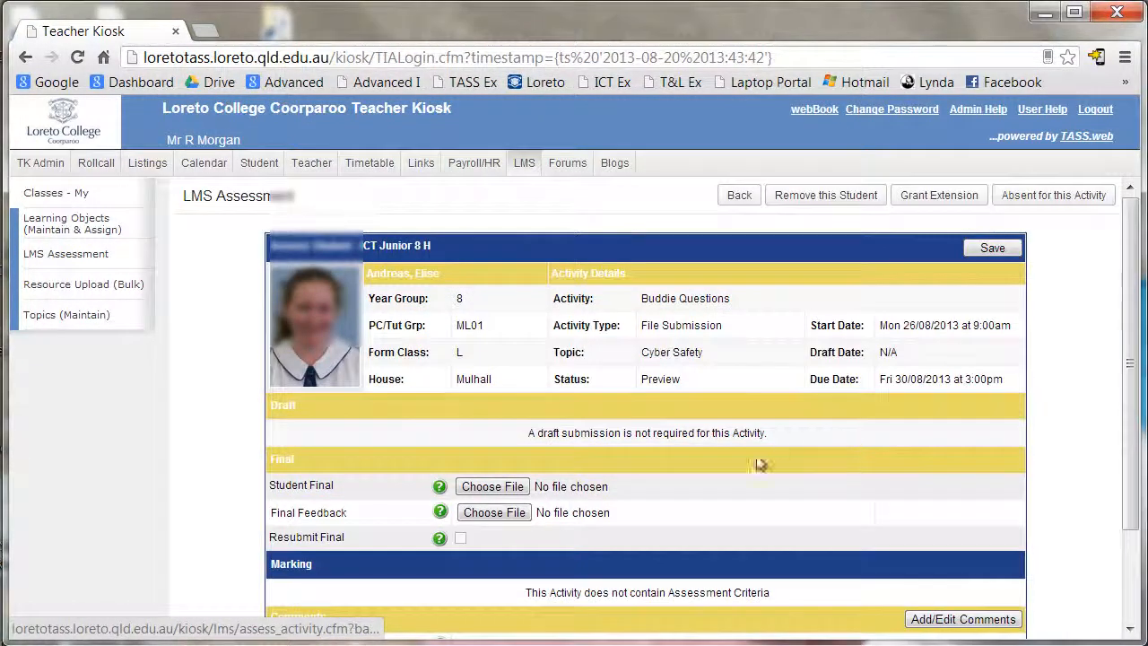
scroll(636, 564, down, 2)
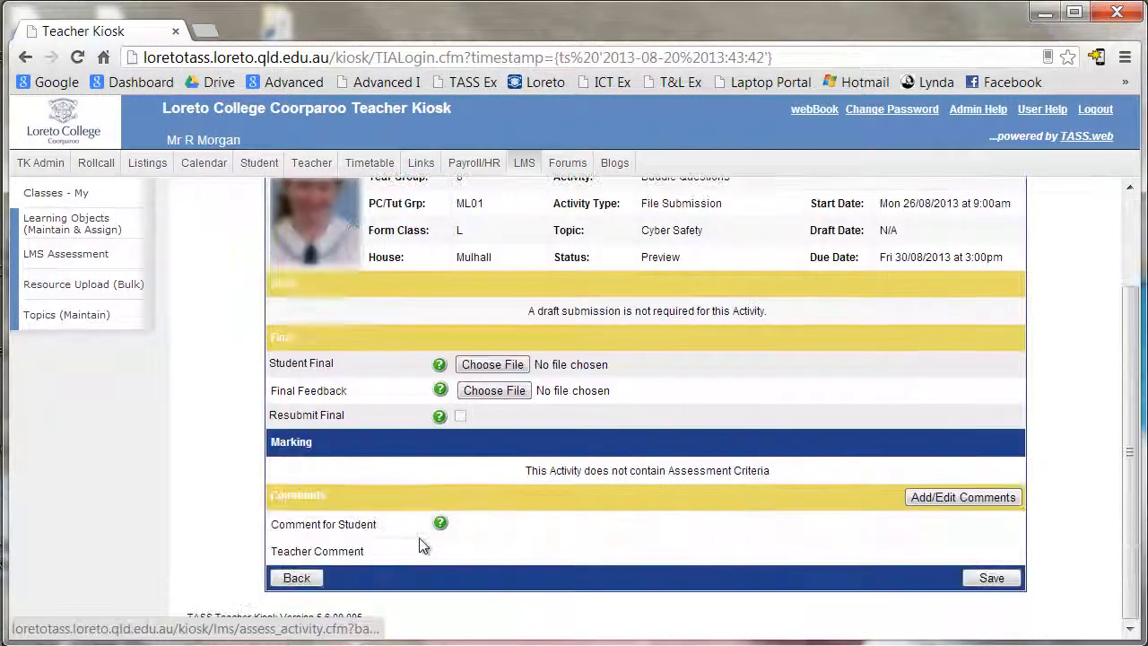
click(297, 579)
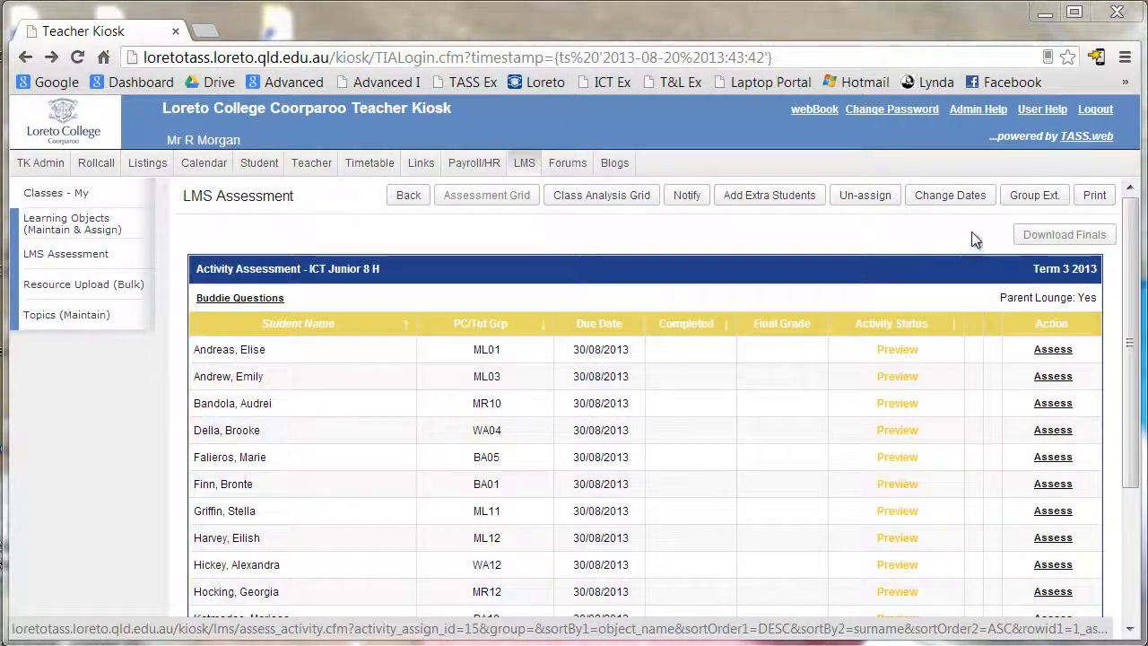
- Open Change Dates for Buddie Questions and cancel, leaving the dates unchanged
click(934, 199)
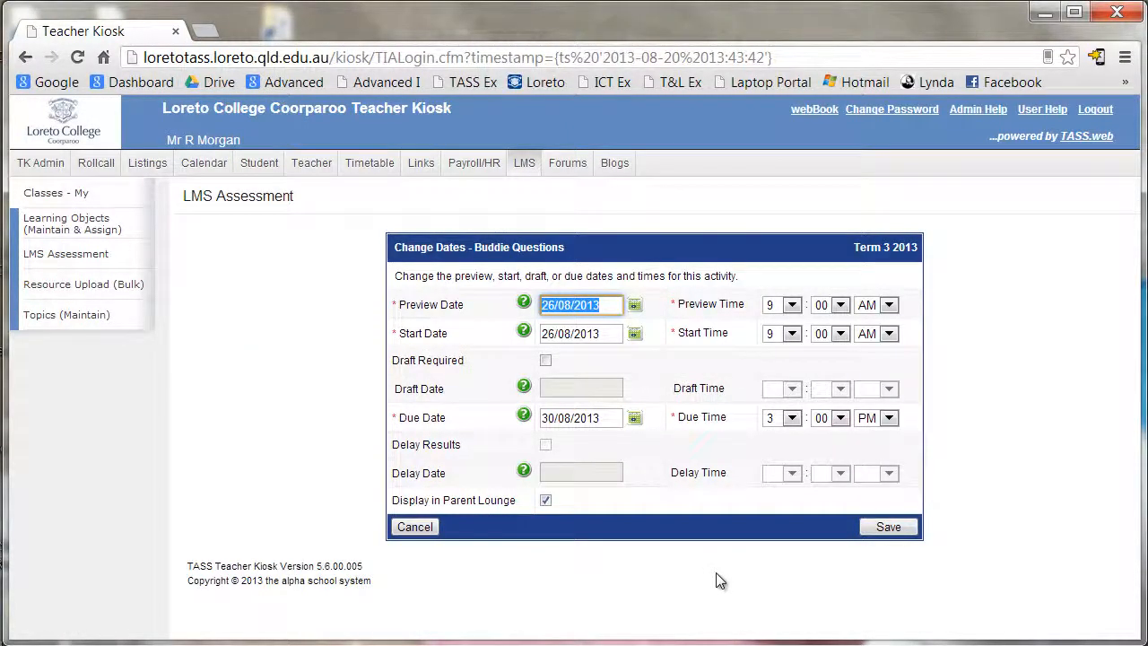
click(414, 528)
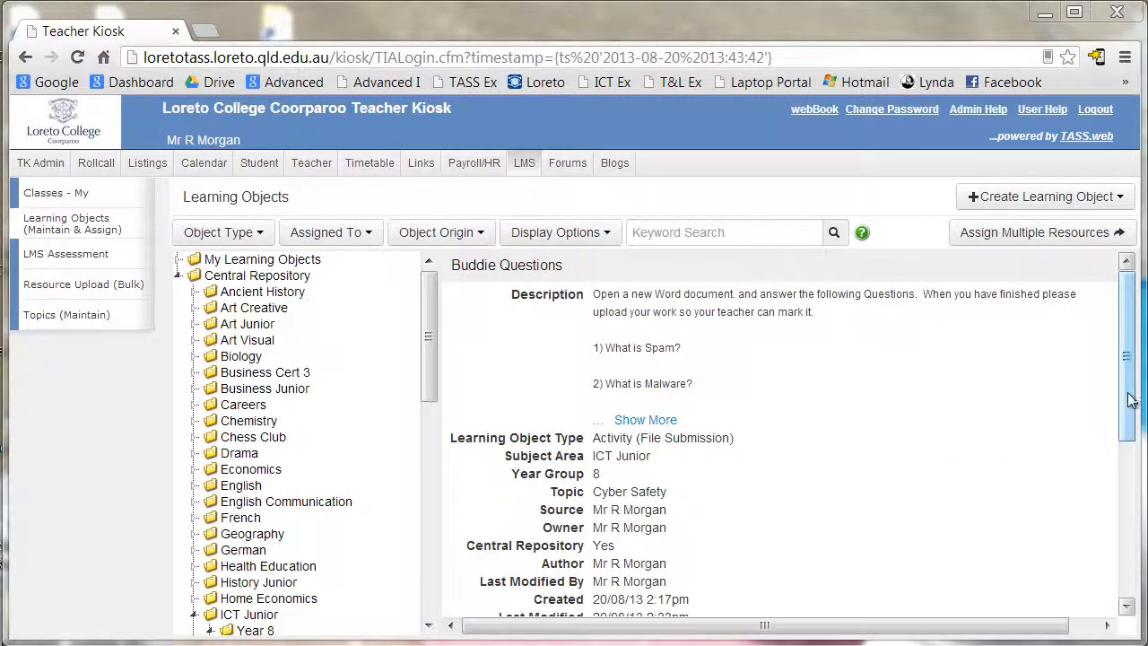
- Edit Buddie Questions, set 'Will you be assessing' to Yes, and advance past resources toward Step 3
drag(1127, 397, 1084, 548)
click(778, 379)
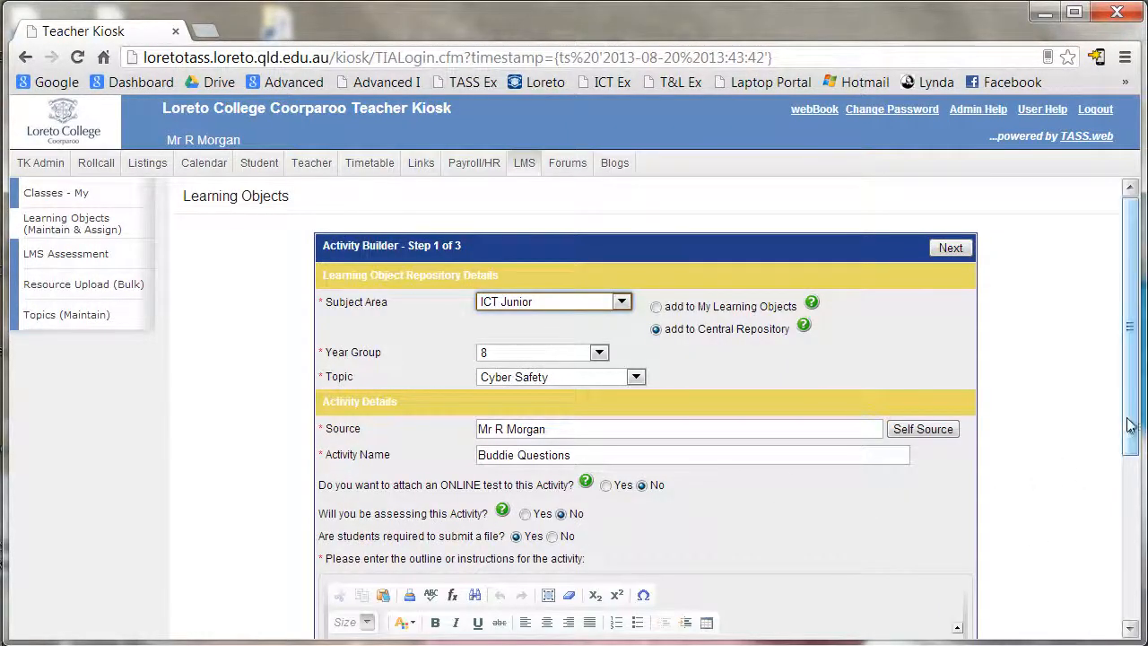
drag(1130, 428, 1125, 528)
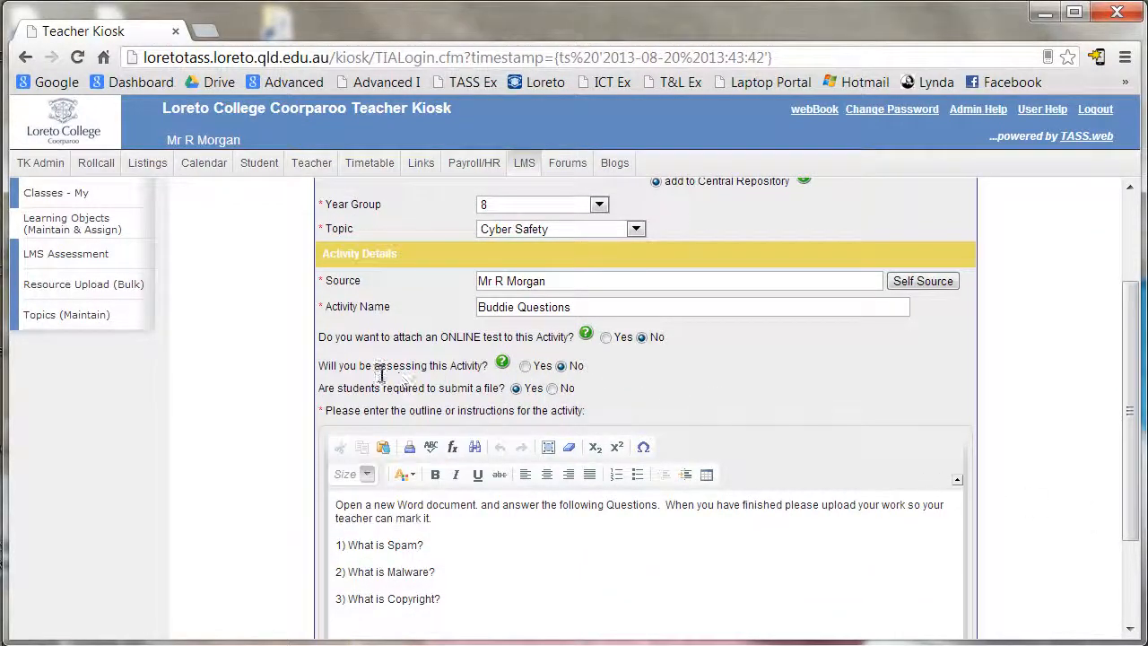
click(525, 366)
drag(1126, 420, 1126, 483)
click(949, 578)
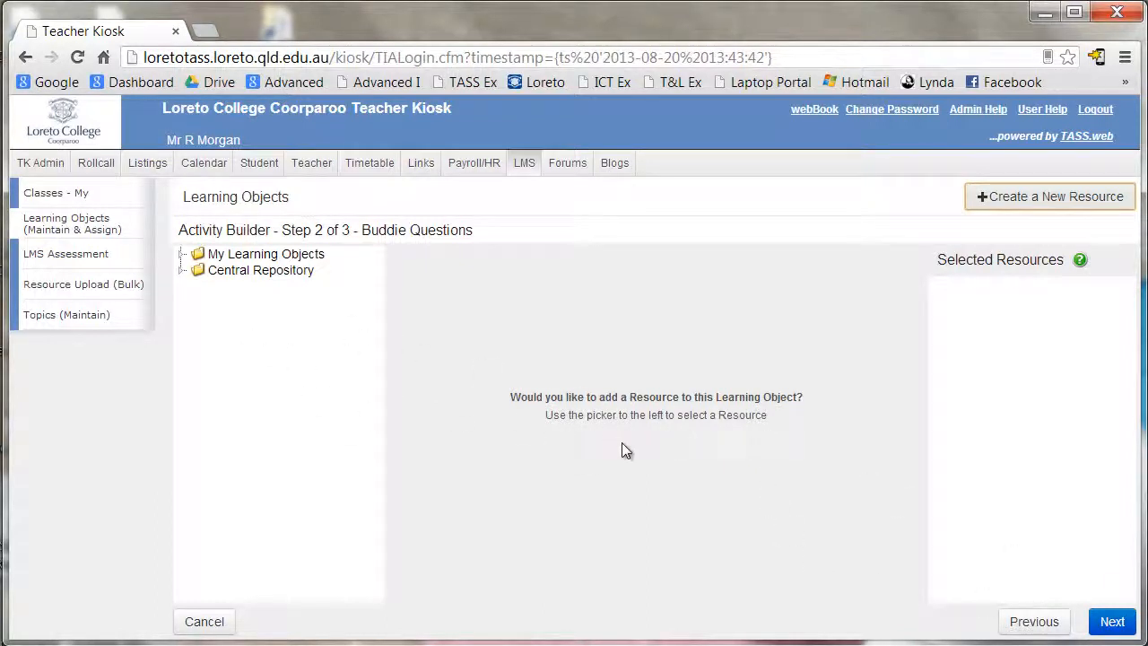
click(1112, 622)
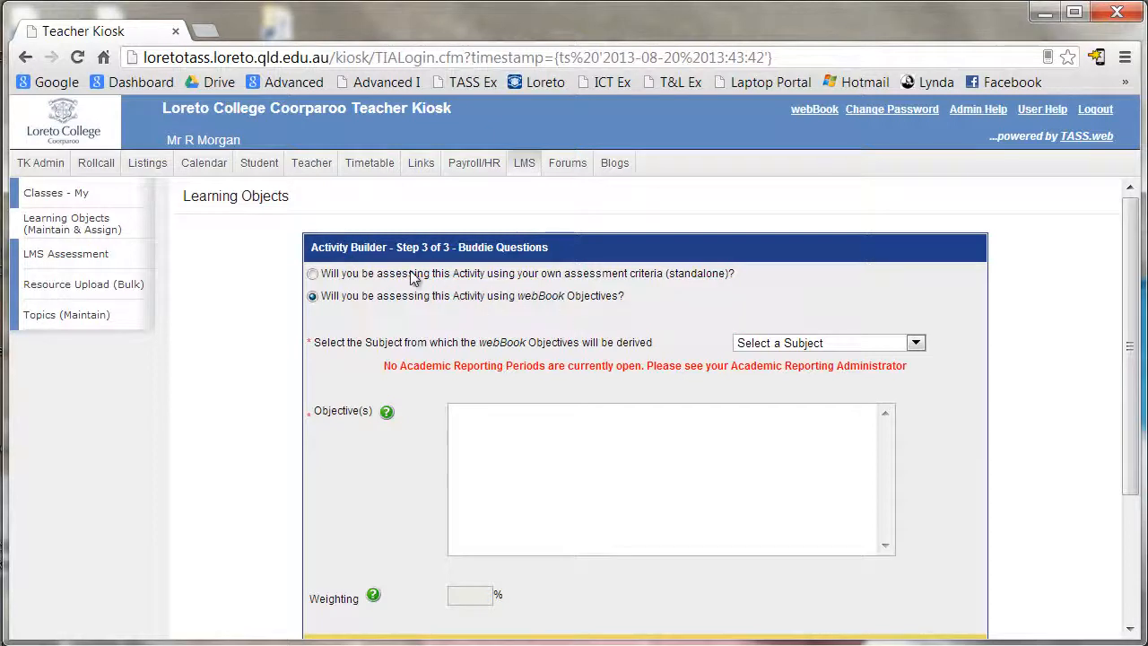
- Use standalone criteria with 2 Comment-type criteria and begin typing 'Knowledge and Understanding' for the first
click(312, 273)
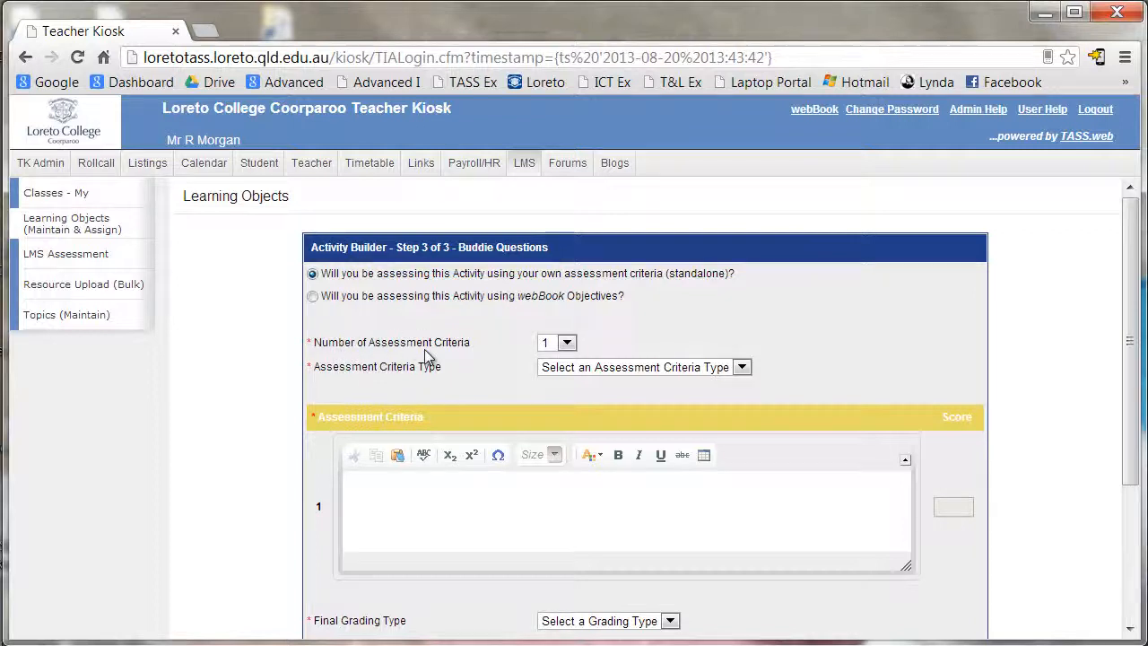
click(567, 343)
click(555, 374)
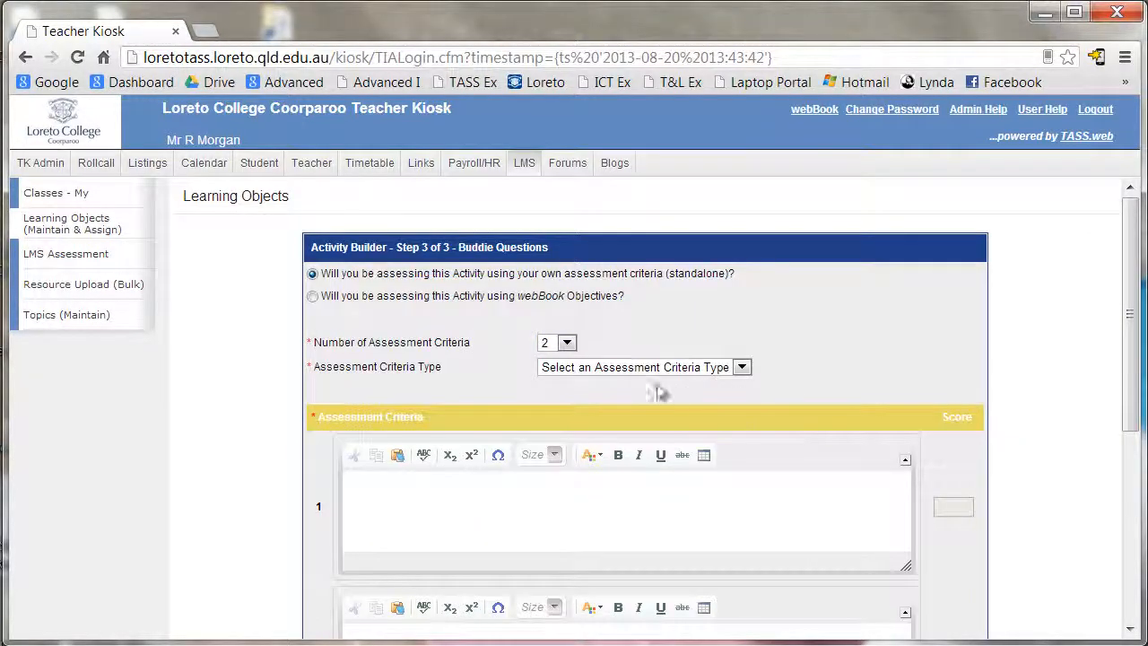
click(744, 366)
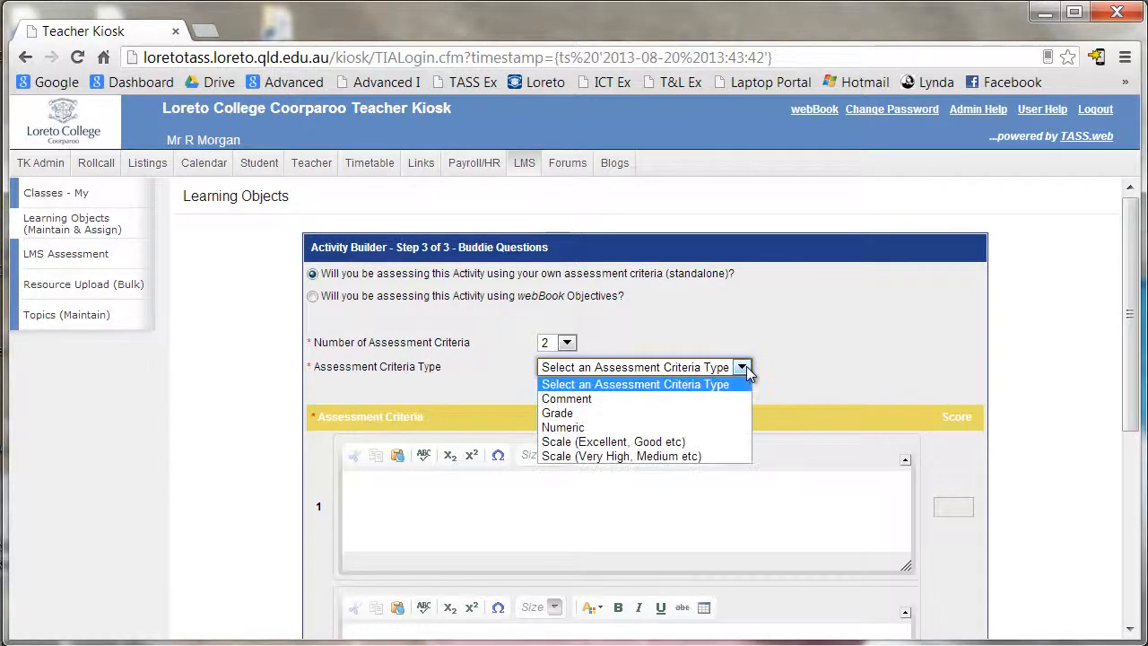
click(578, 399)
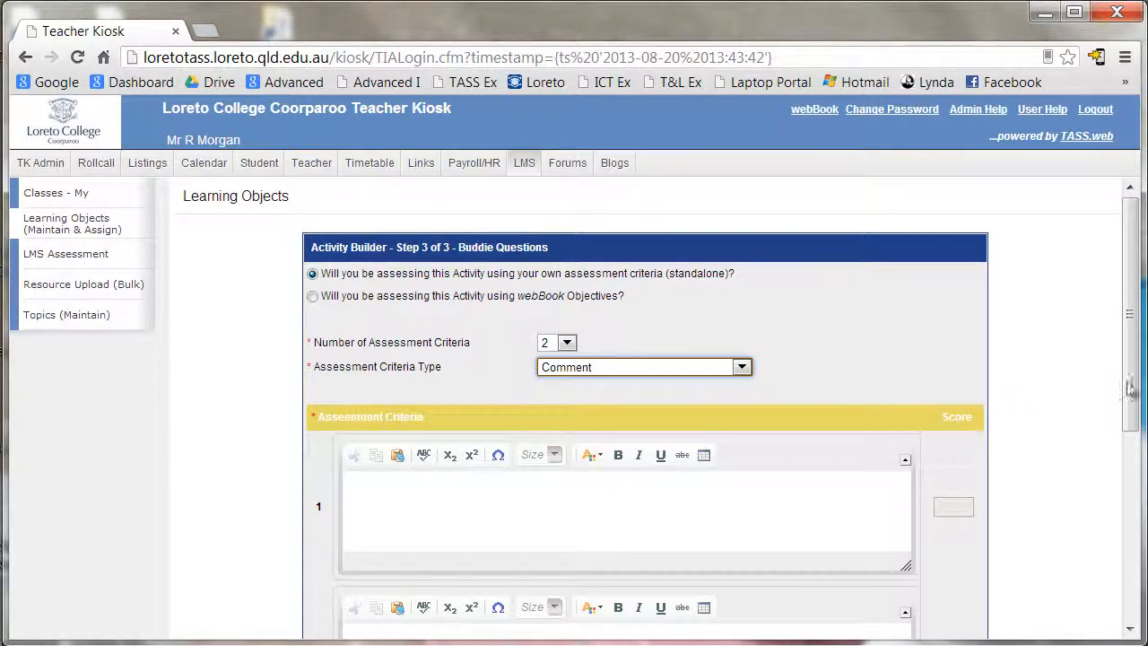
drag(1134, 401, 1117, 505)
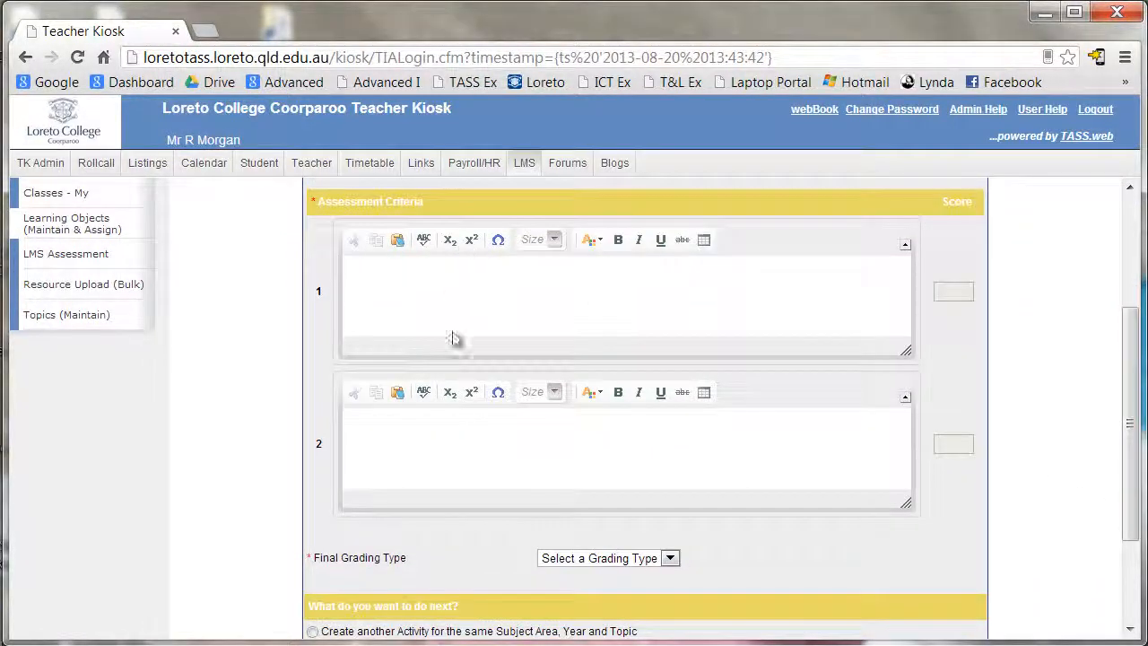
click(432, 282)
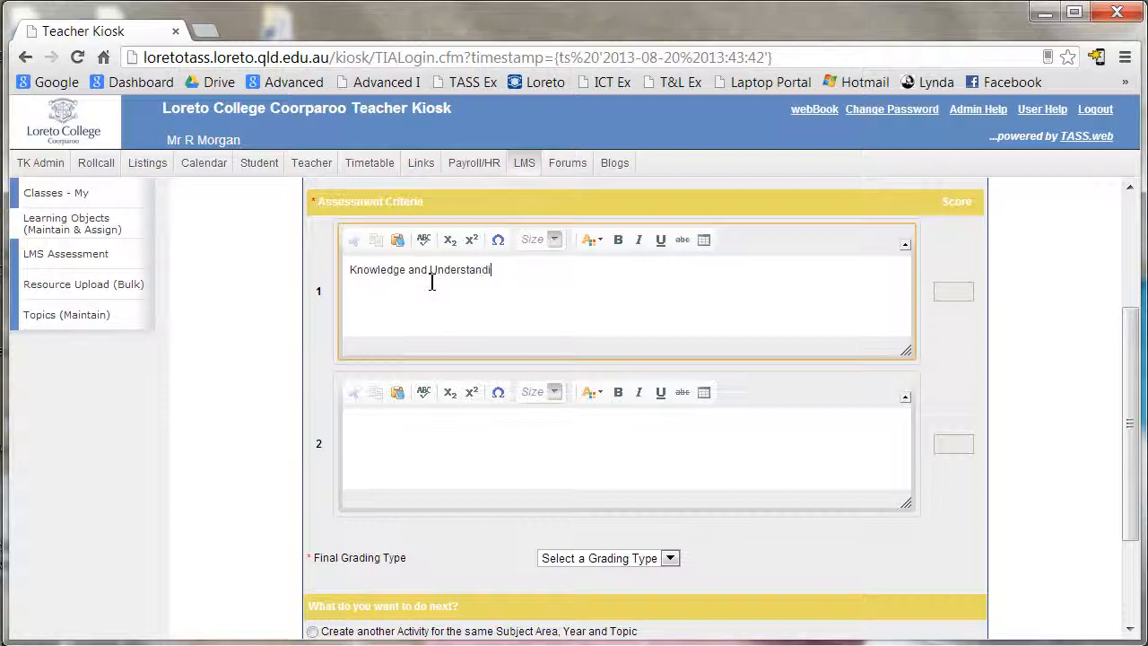
- Enter the second criterion 'Presentation Quality', set Final Grading Type to Grade, and save
click(400, 417)
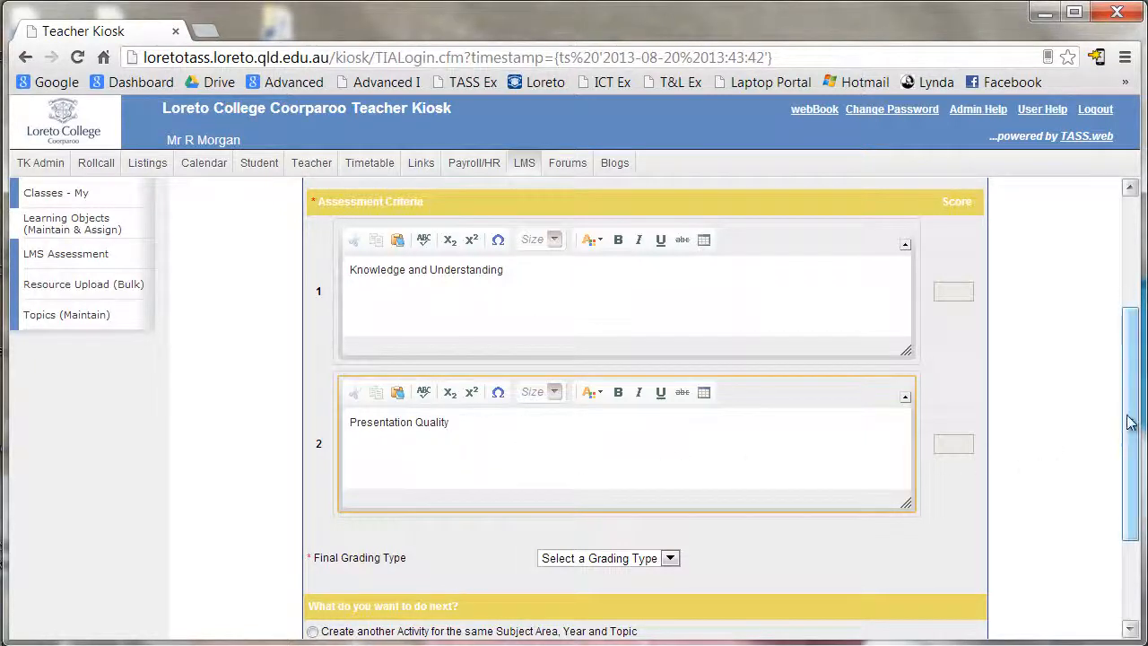
drag(1130, 421, 1132, 500)
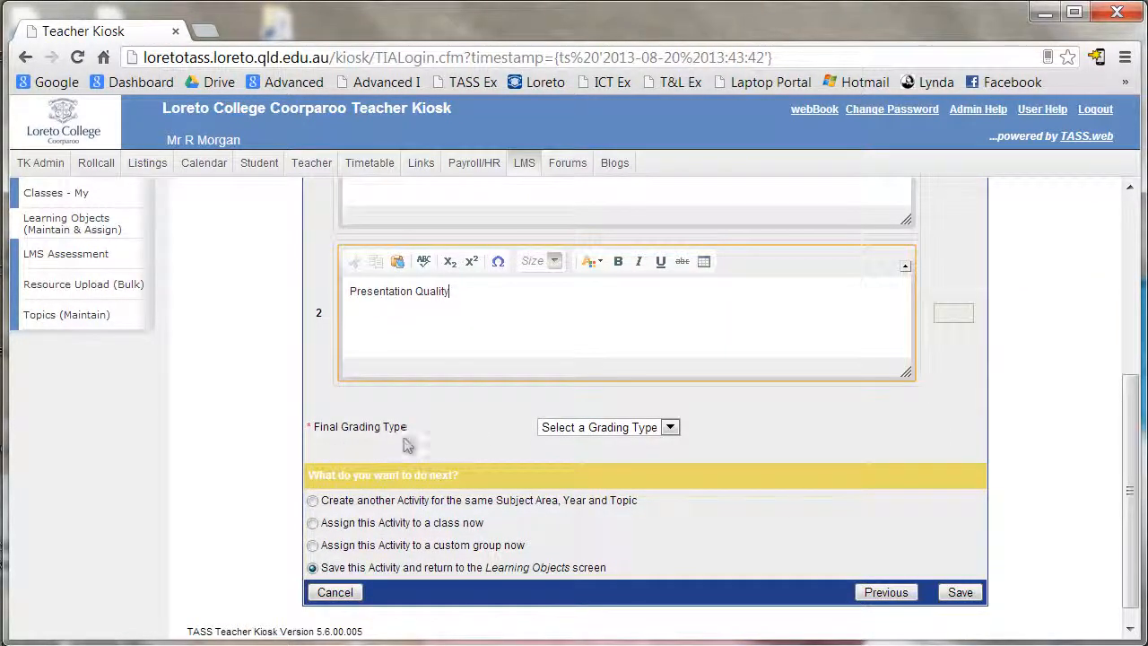
click(673, 431)
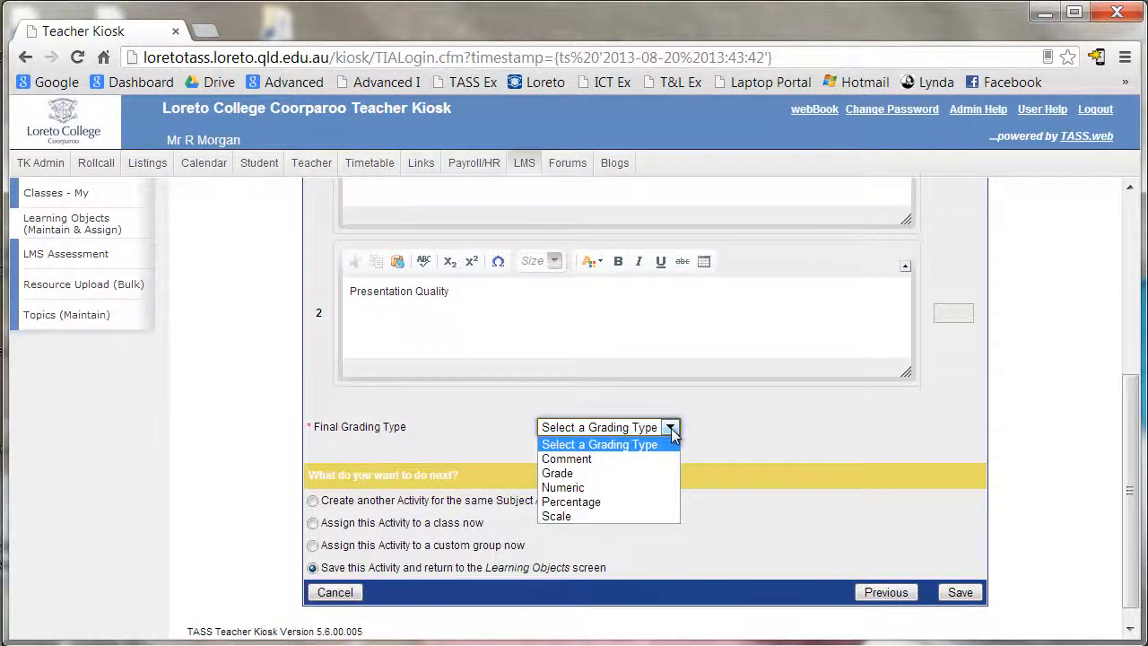
click(574, 473)
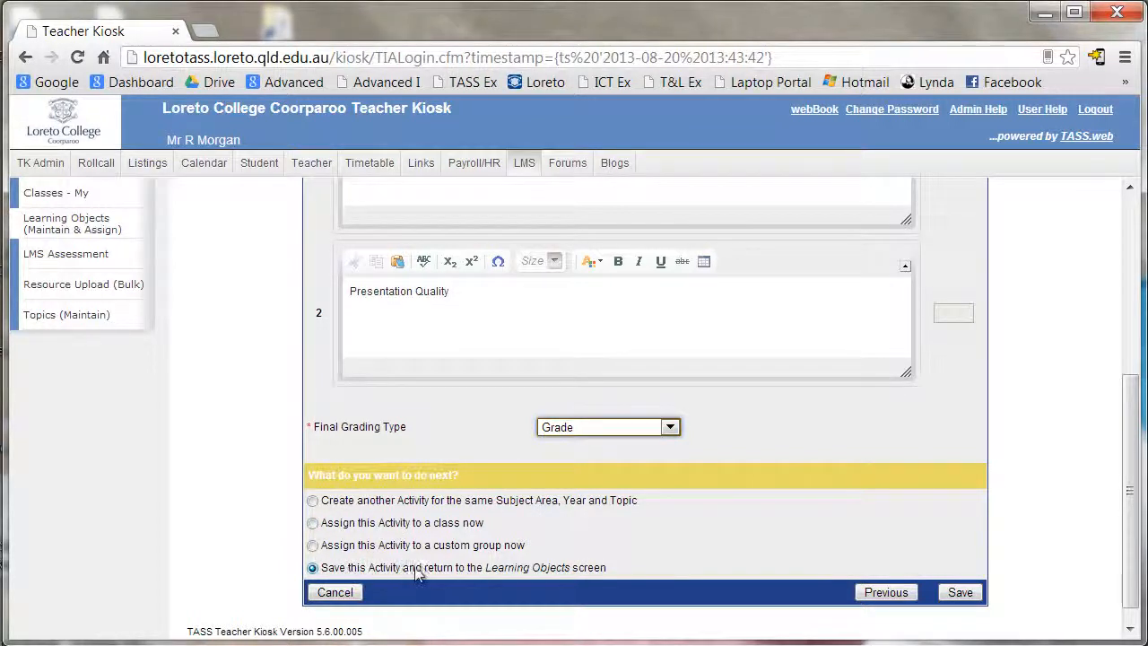
click(959, 593)
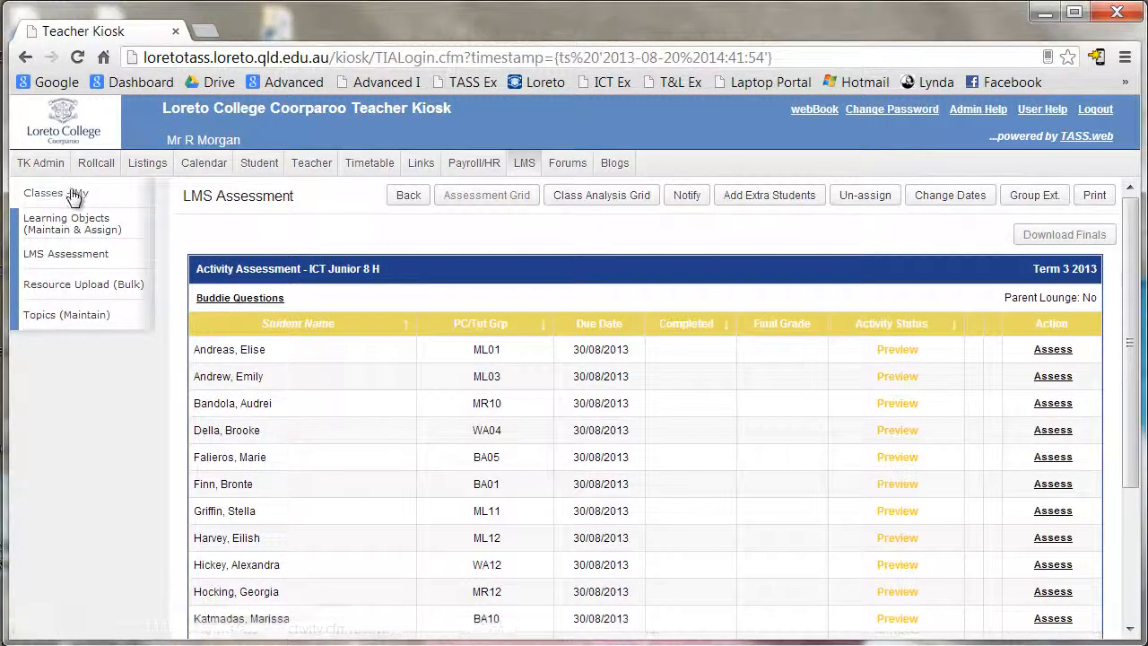
- Open the first ICT Junior 8 H student's Buddie Questions assessment to see the new criteria fields
click(74, 195)
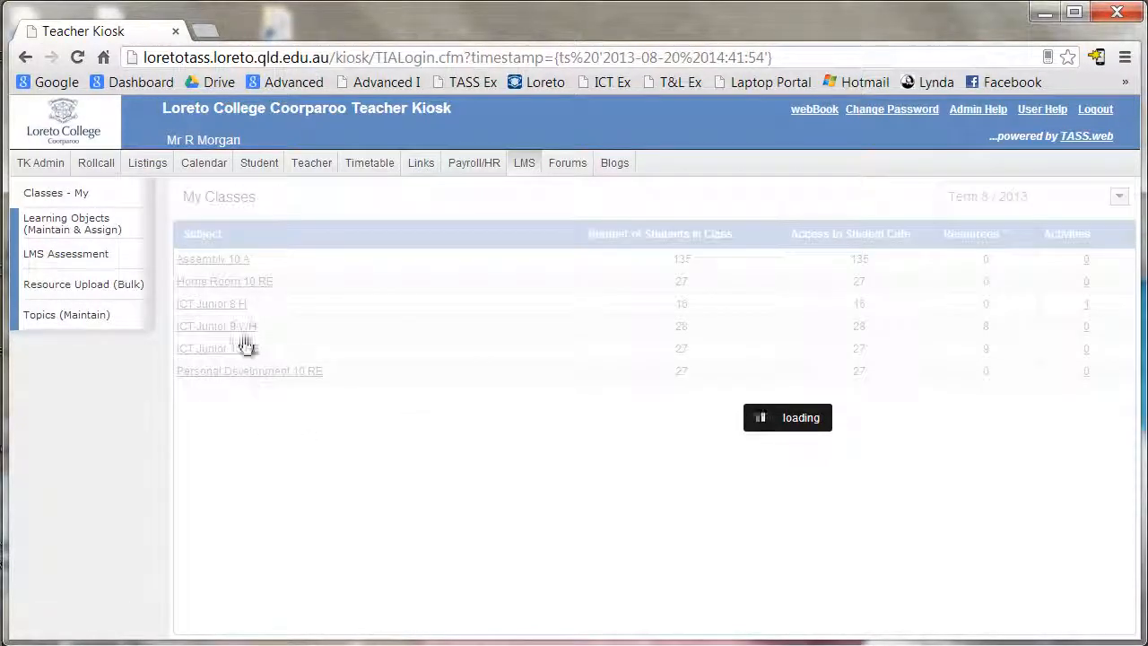
click(224, 303)
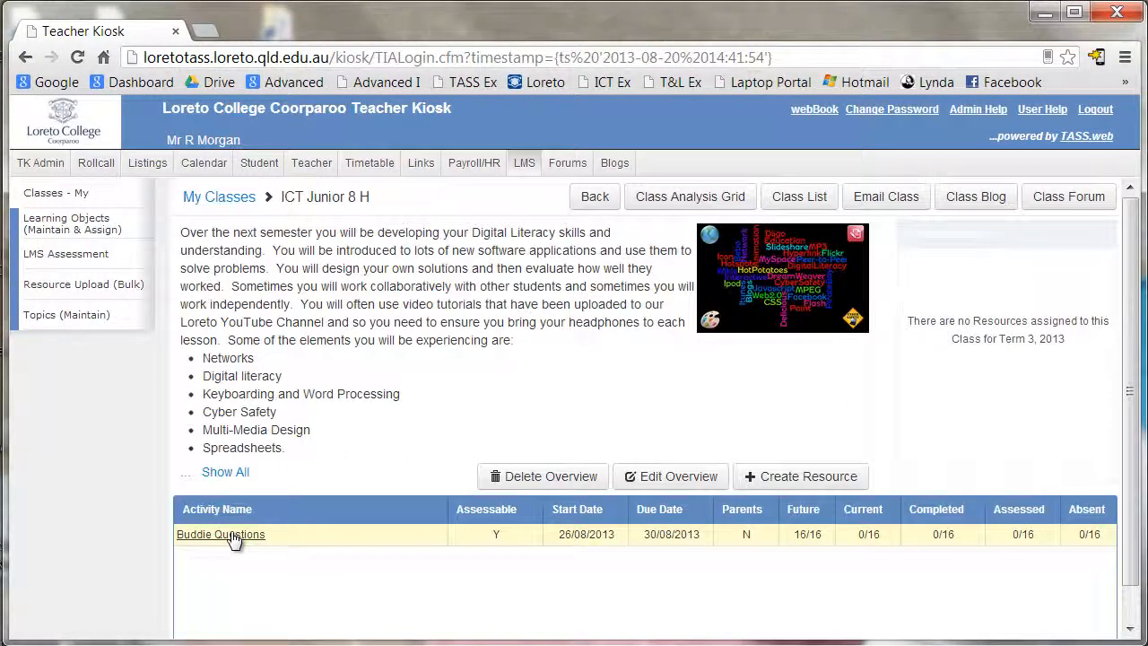
click(230, 536)
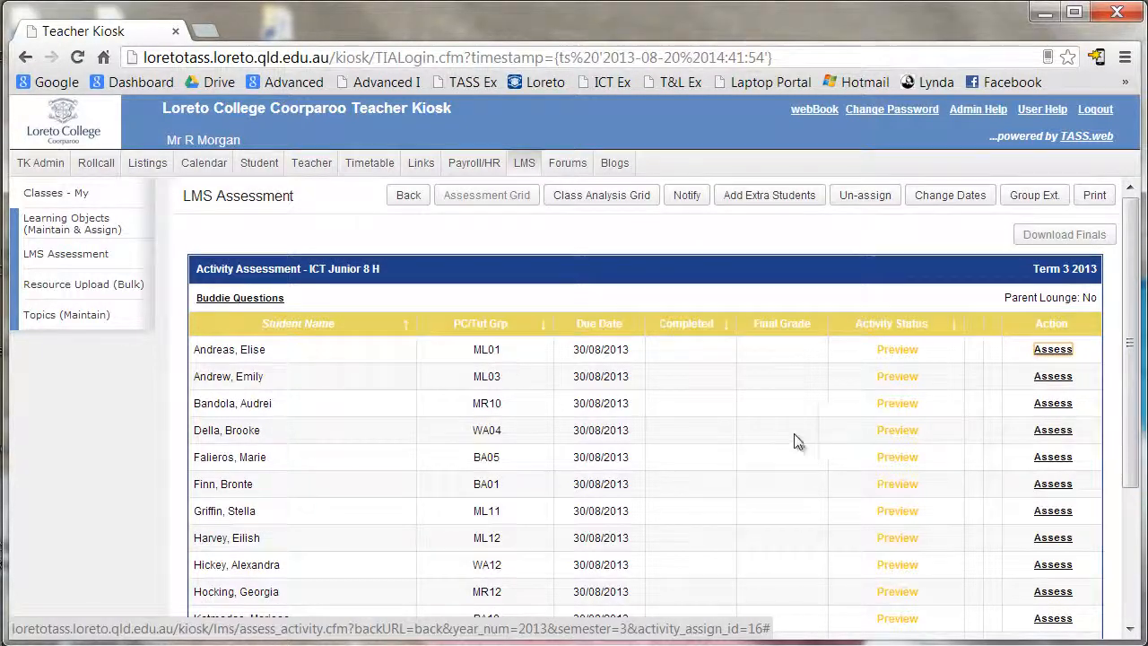
click(1052, 350)
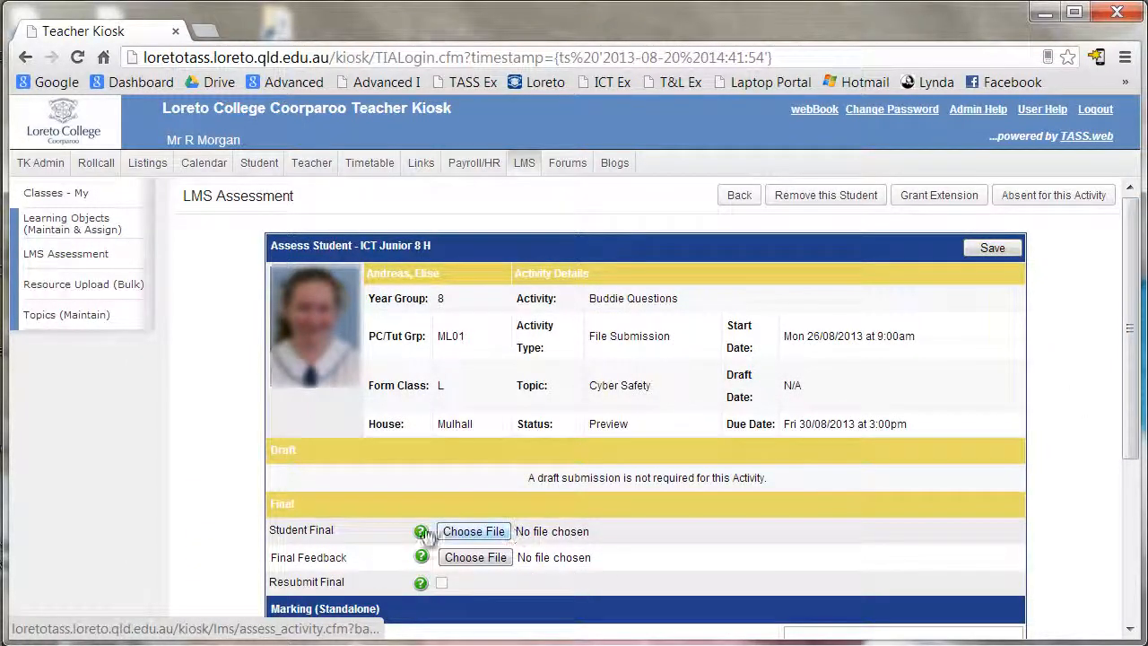
drag(1128, 435, 1123, 628)
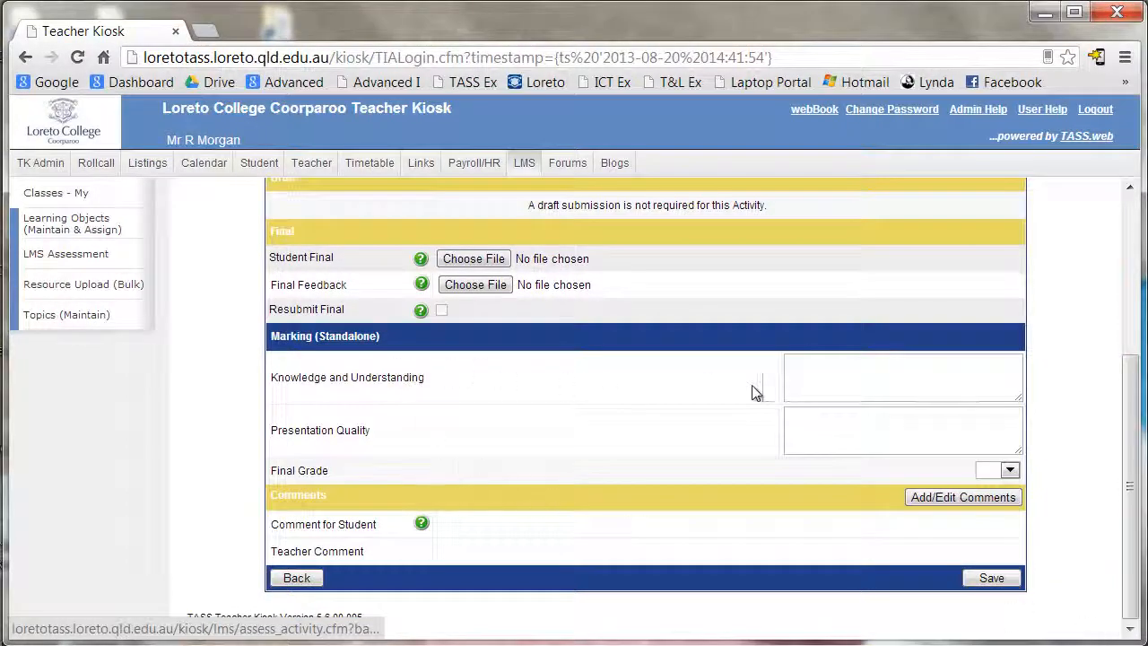
click(843, 373)
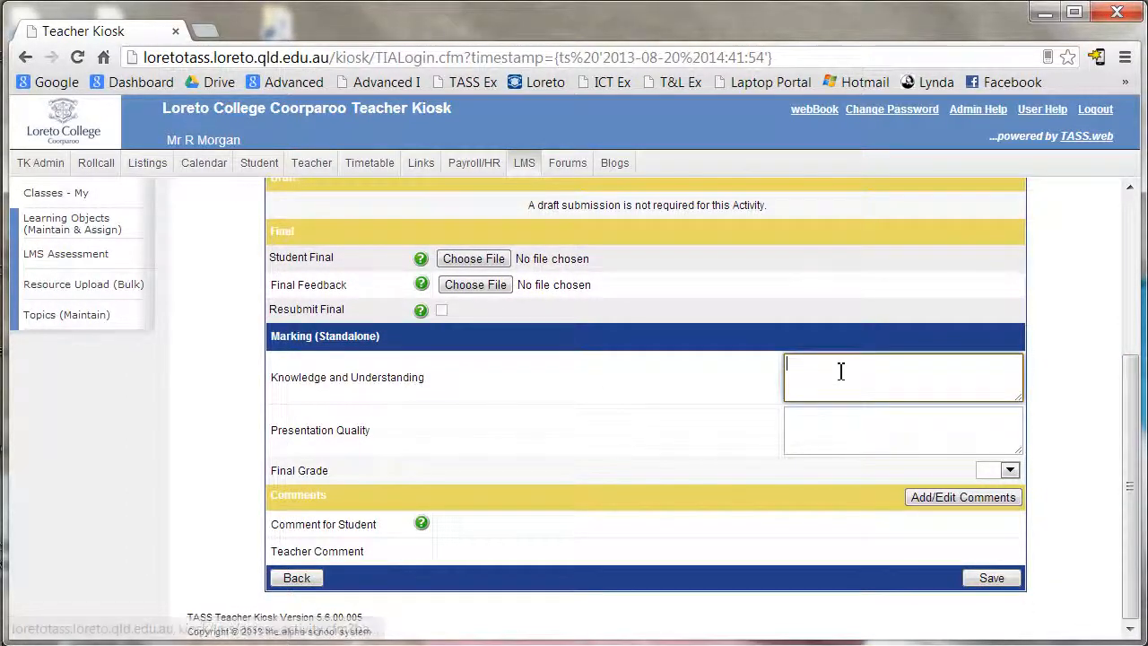
click(820, 422)
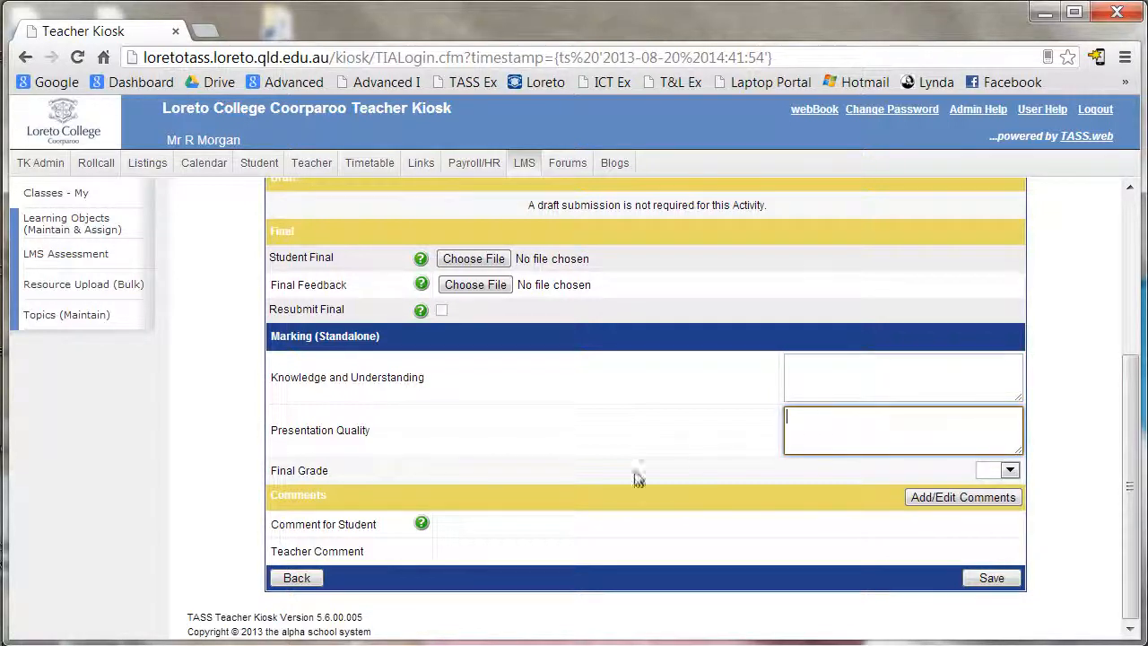
click(1010, 470)
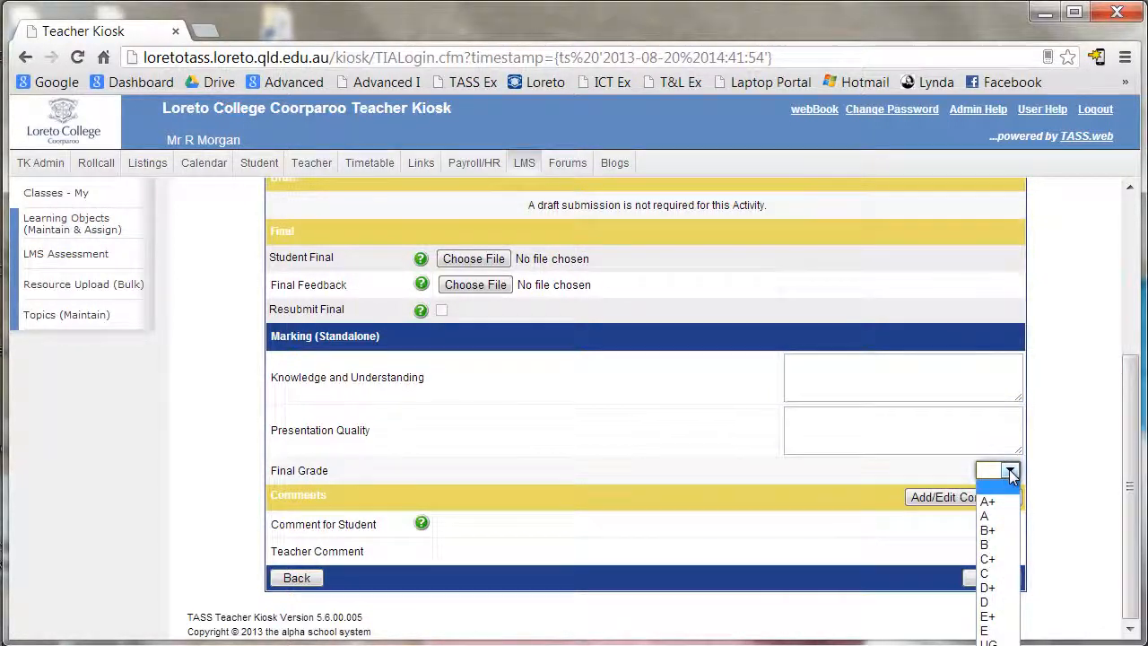
click(1011, 473)
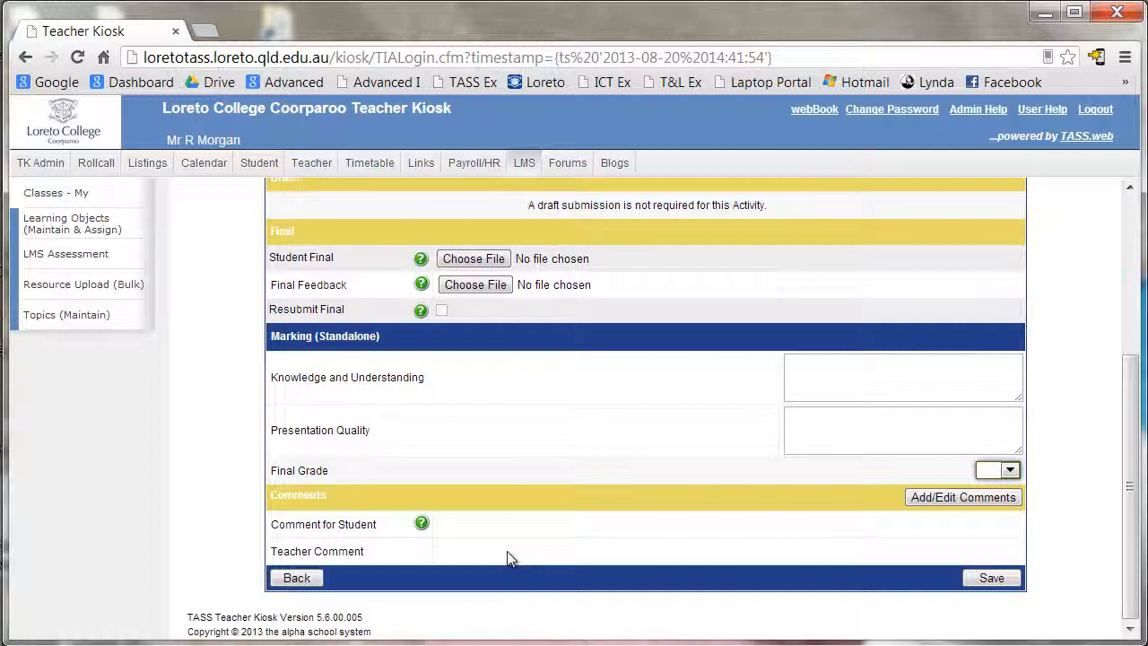
drag(1130, 474, 1129, 291)
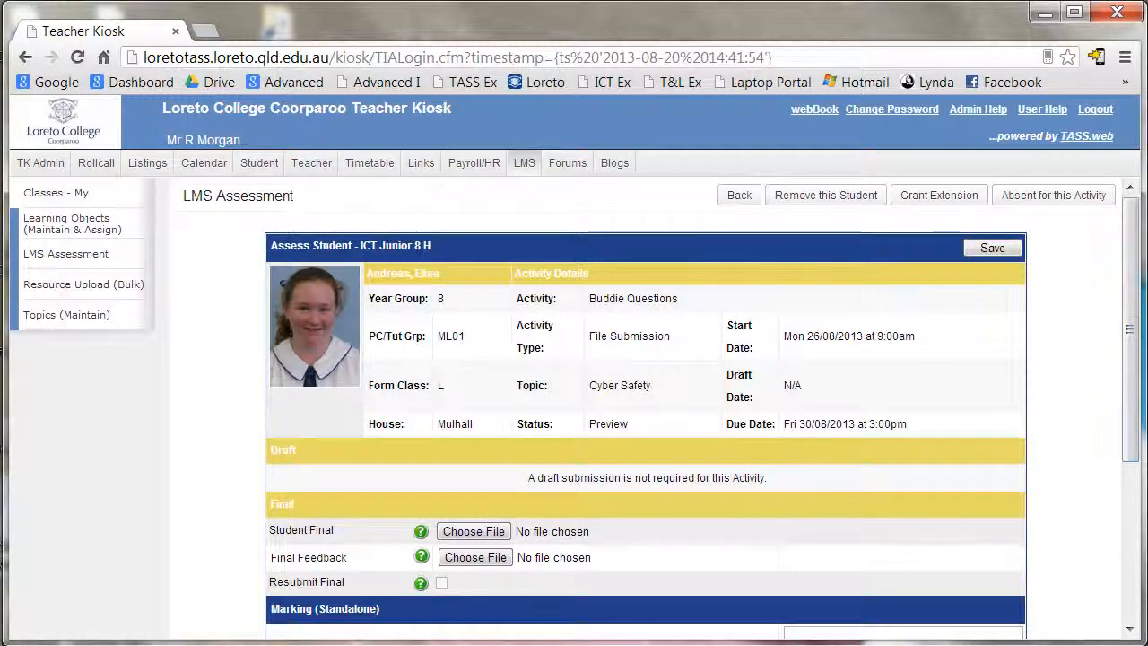